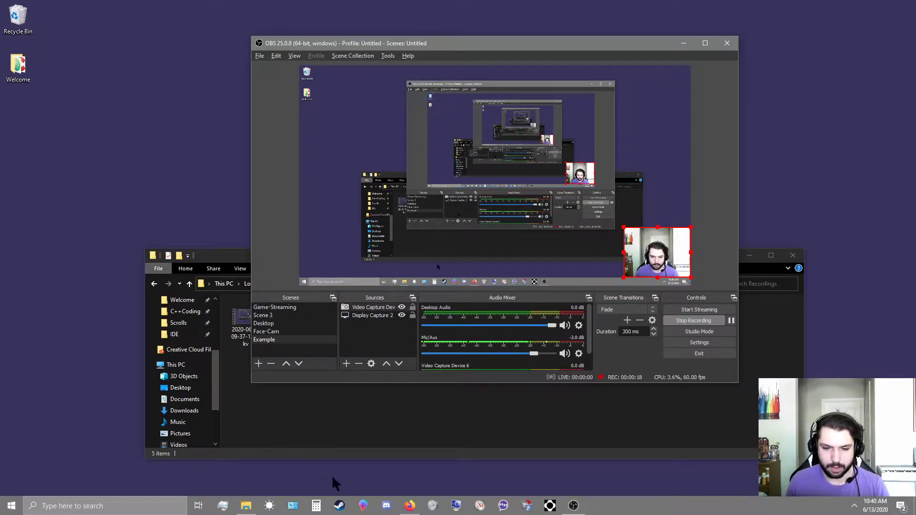
Switch to Firefox and view the Windows installer download prompt for OBS Studio on obsproject.com without saving the file.
left_click(409, 505)
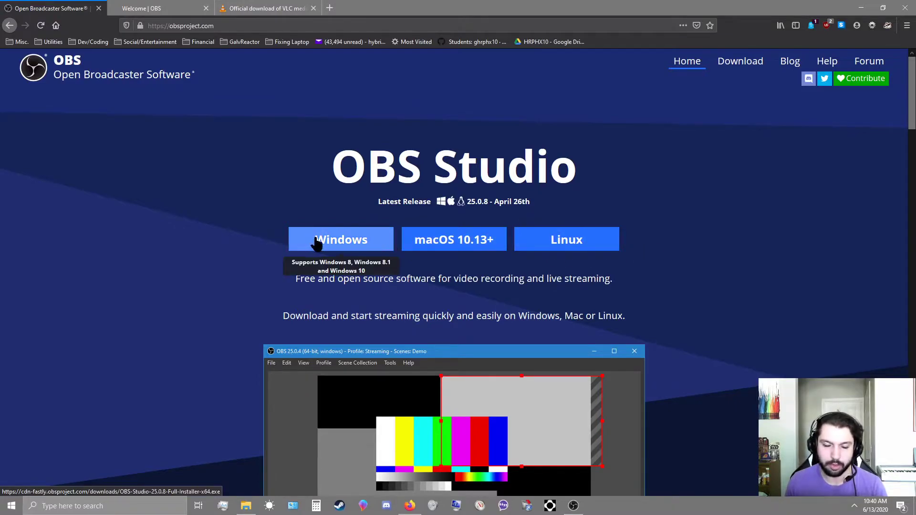
left_click(332, 241)
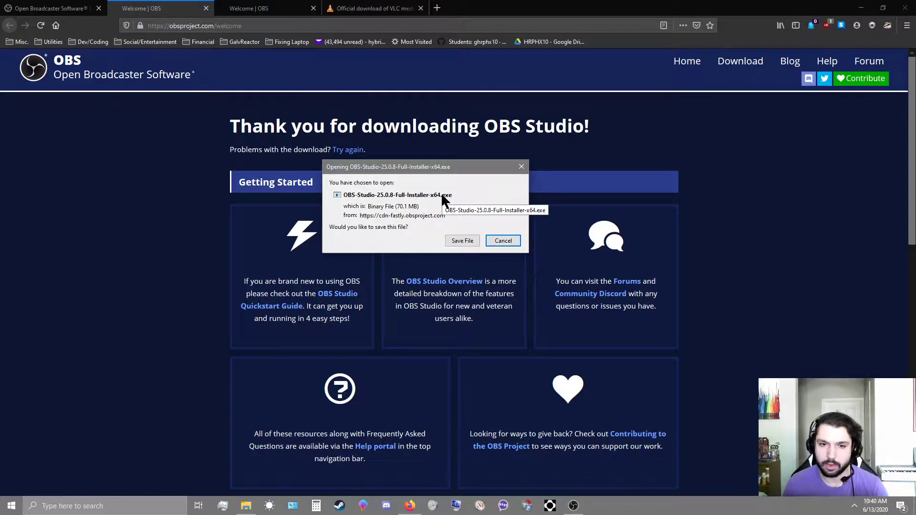
left_click(502, 243)
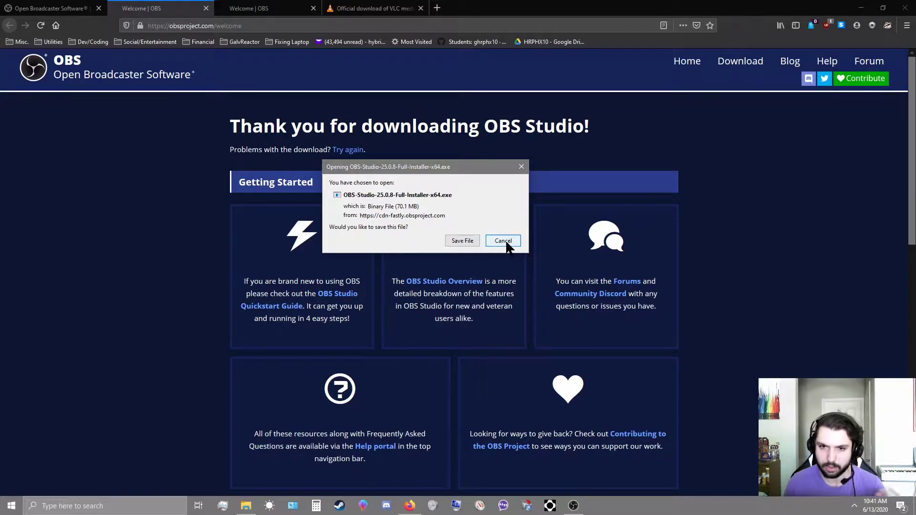
left_click(206, 9)
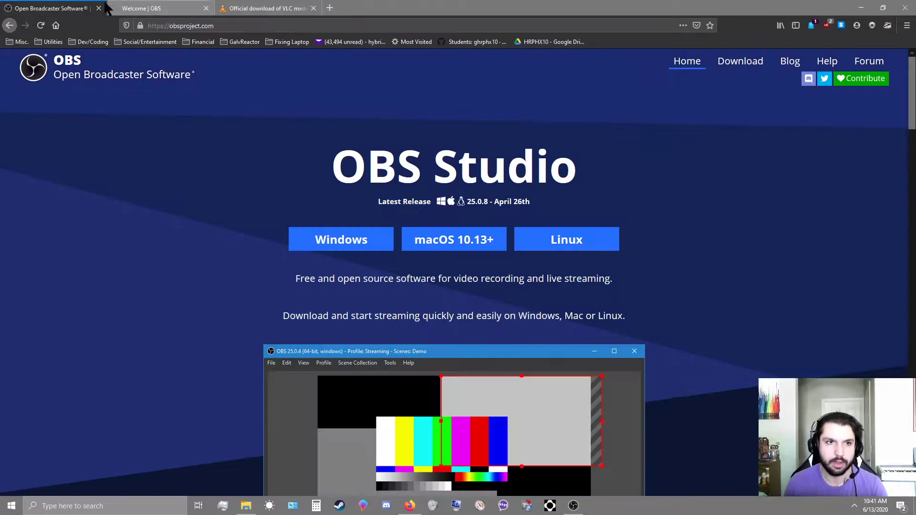
Review the VLC media player page on videolan.org, including its official downloads, and minimise the browser.
left_click(273, 8)
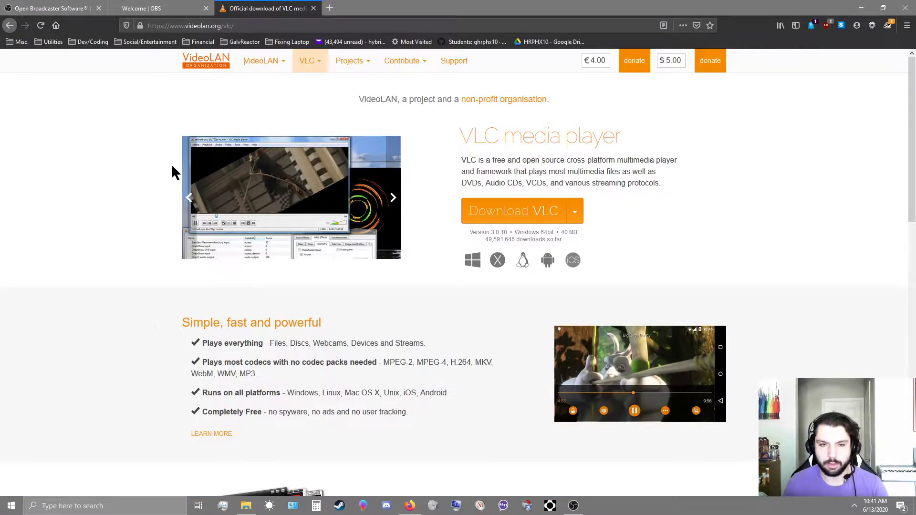
scroll(339, 335, "down", 10)
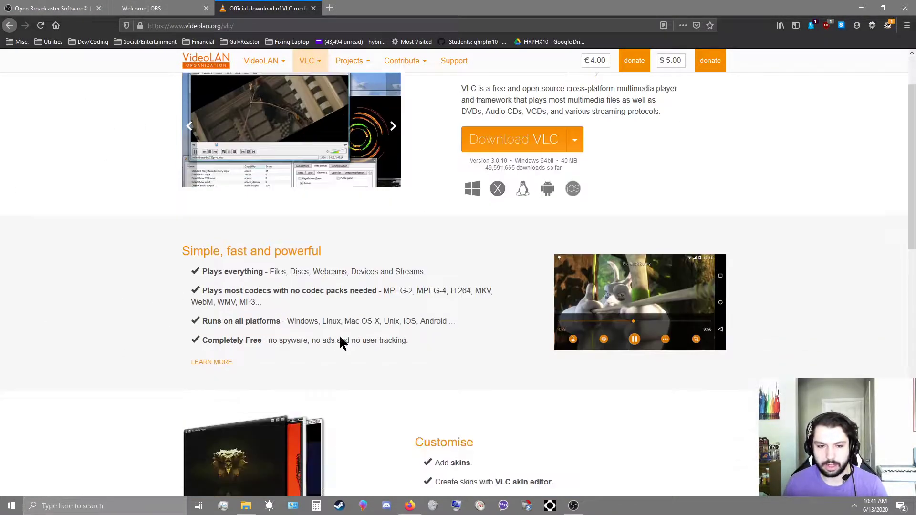
scroll(339, 337, "down", 2)
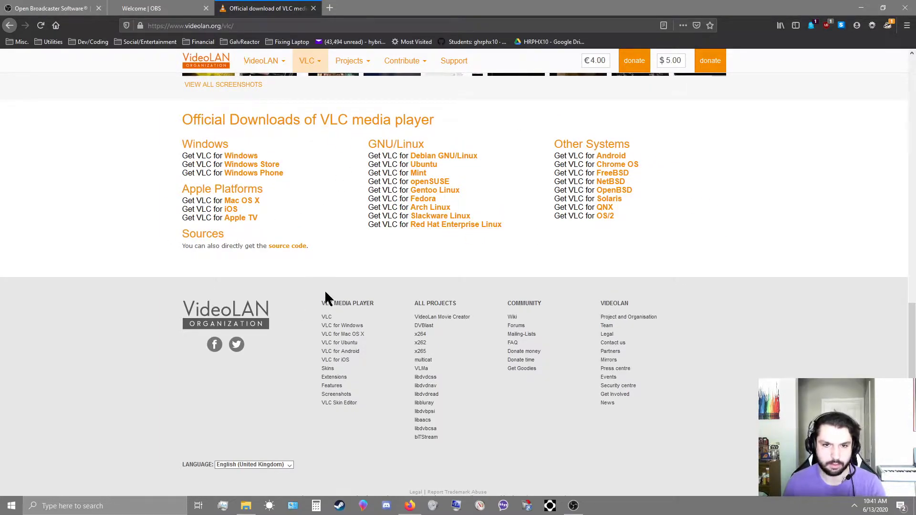
scroll(315, 281, "up", 12)
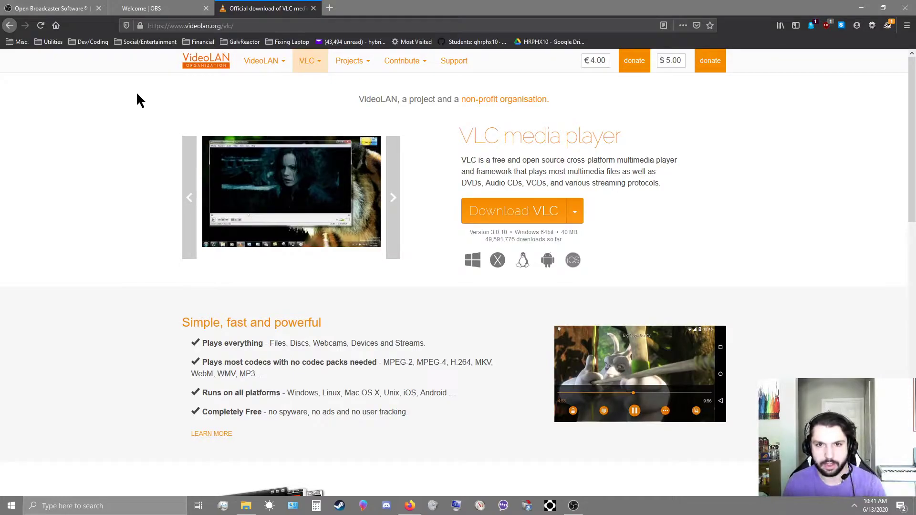
left_click_drag(462, 159, 592, 160)
left_click(597, 159)
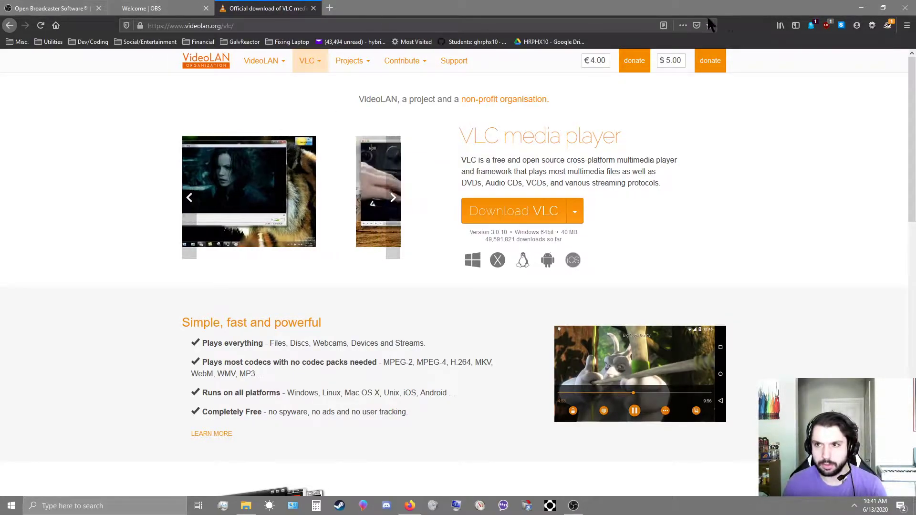
left_click(859, 9)
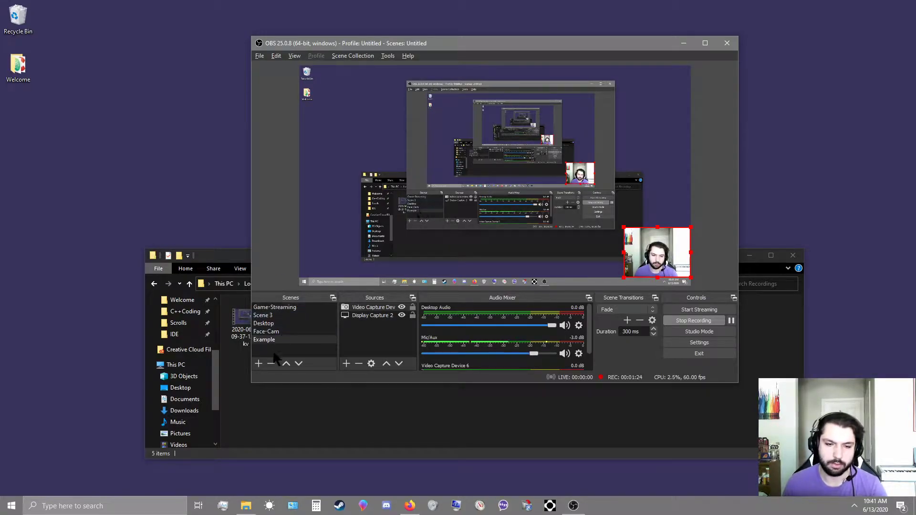
Add a new scene named asdasdasdasdasdasd.
left_click(258, 363)
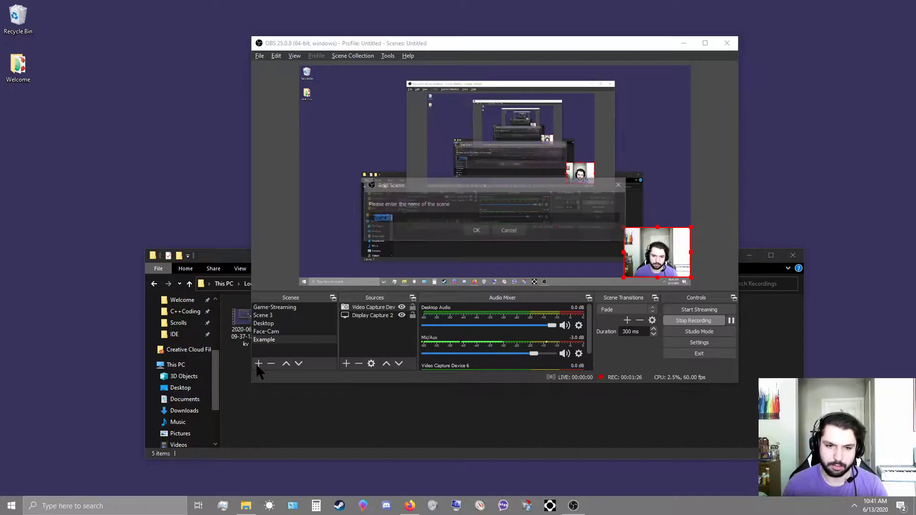
type("asdasdasdasdasdas")
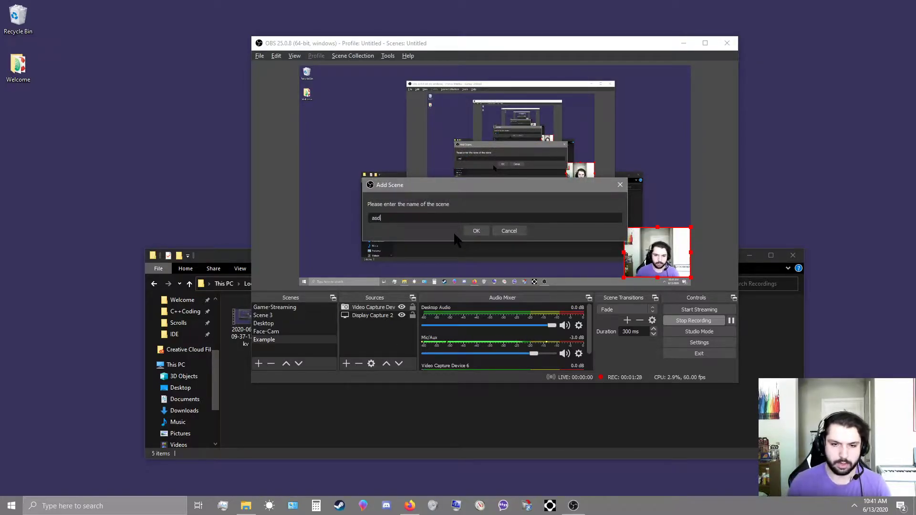
left_click(483, 231)
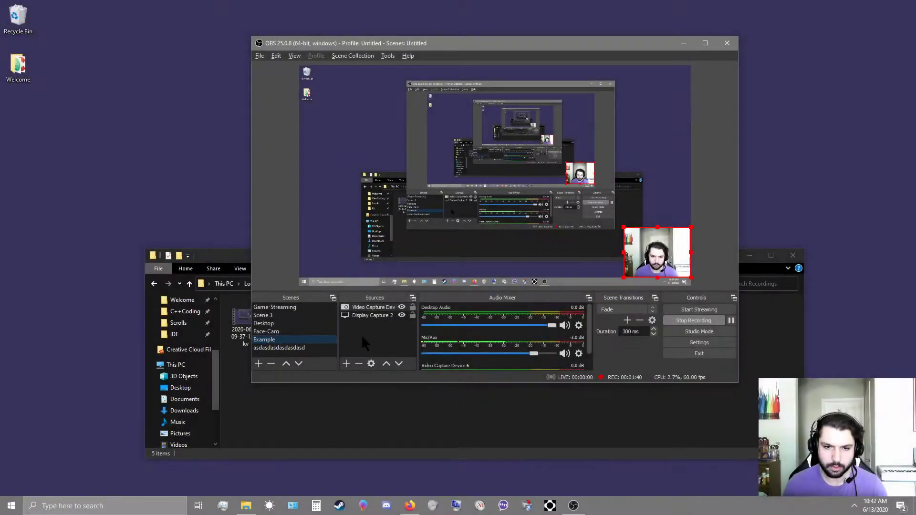
Add a new Display Capture source to the Example scene for Display 1: 1920x1080 @ 0,0 with Capture Cursor enabled.
left_click(344, 364)
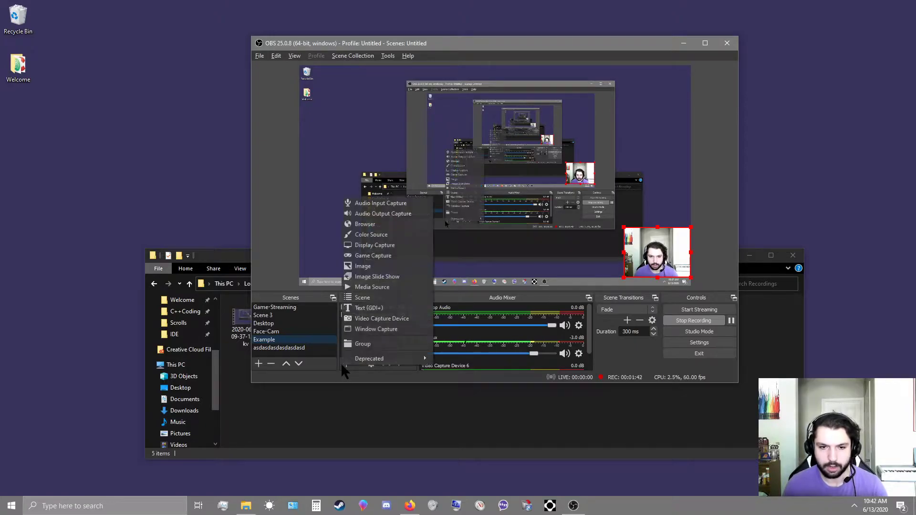
left_click(376, 246)
left_click(523, 282)
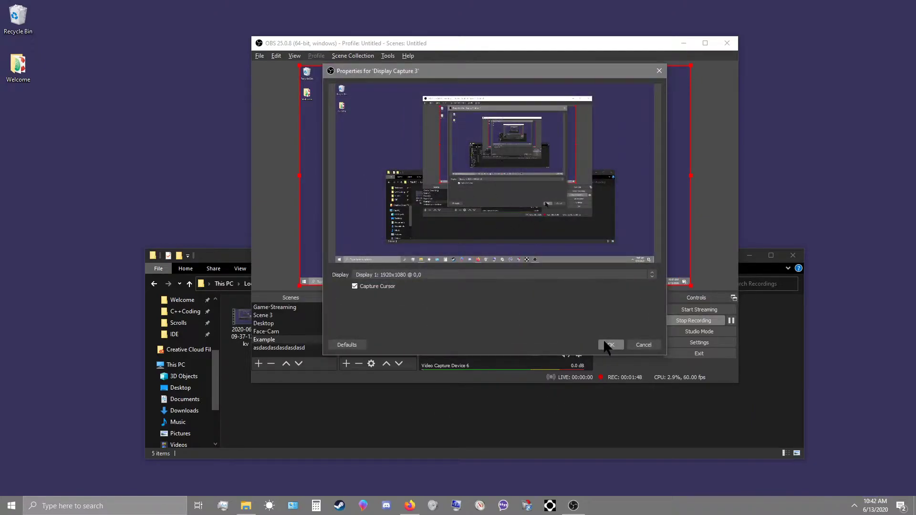
left_click_drag(415, 66, 369, 81)
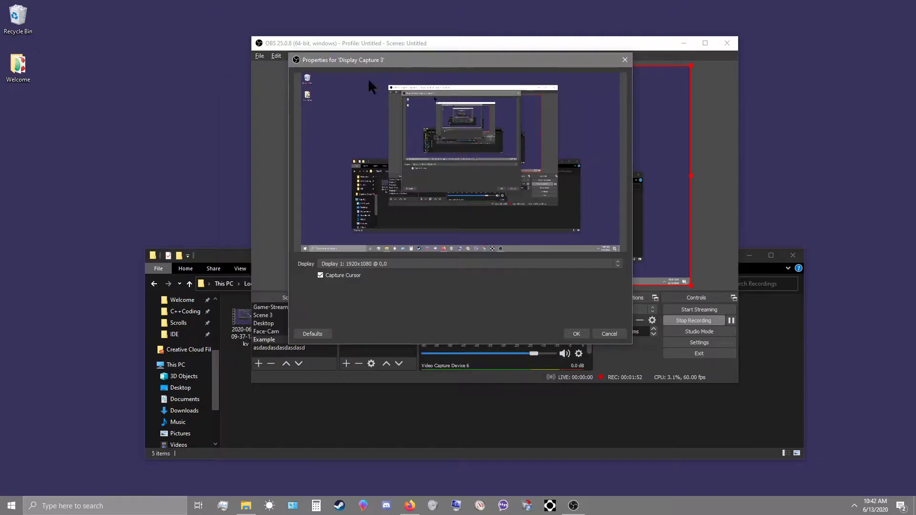
left_click(390, 265)
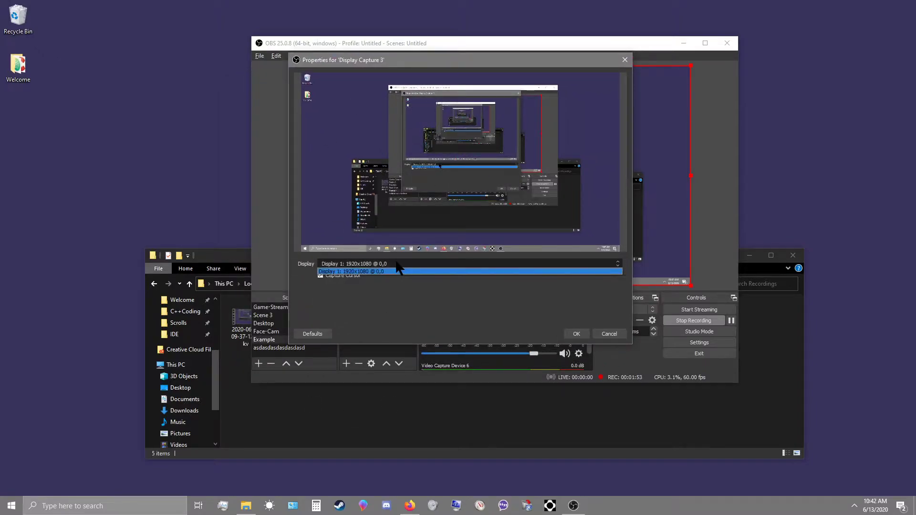
left_click(391, 298)
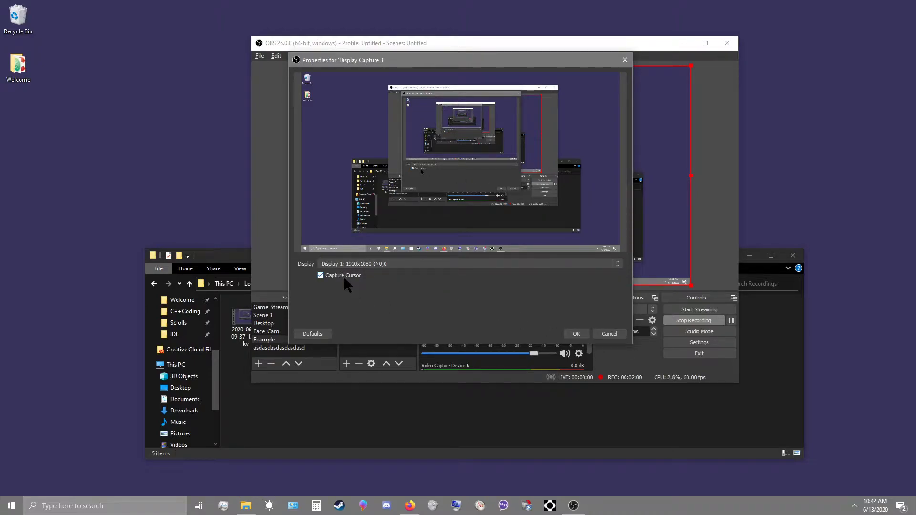
left_click(576, 333)
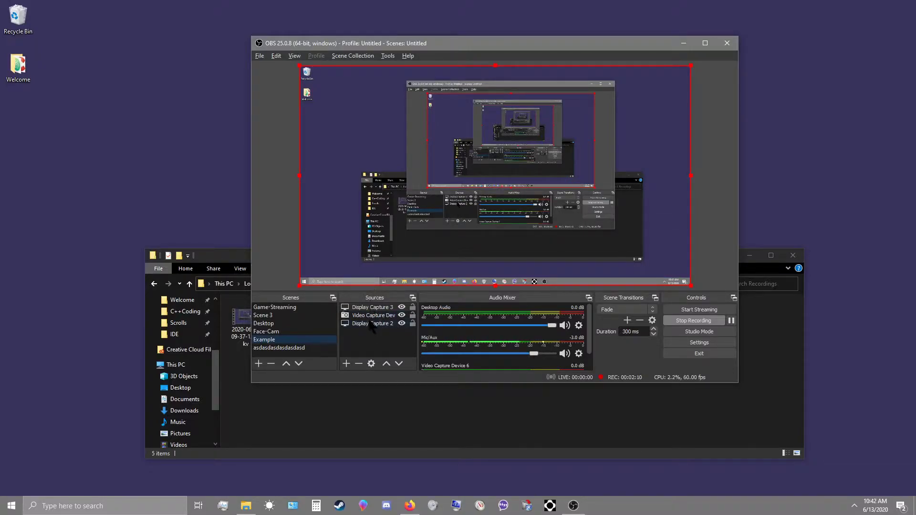
Shrink the new display capture in the preview and move the webcam source above it in the source order.
left_click_drag(690, 289, 583, 225)
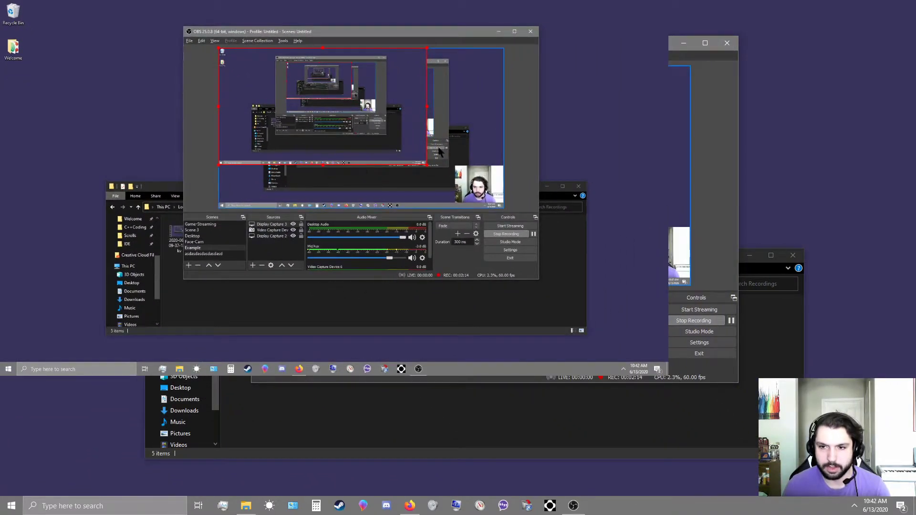
left_click(274, 230)
left_click_drag(271, 230, 270, 222)
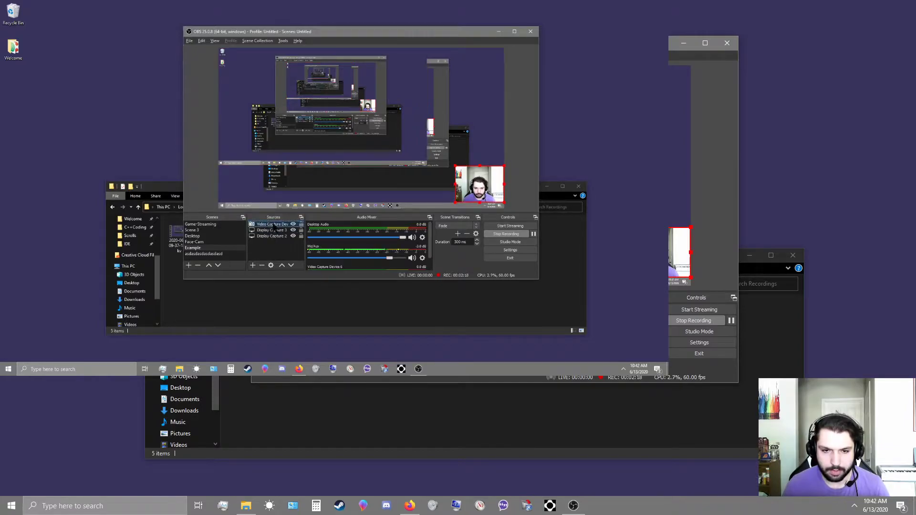
Scale the added display capture back up to fill the canvas and delete that source from the Example scene.
left_click(426, 165)
left_click_drag(427, 168, 688, 278)
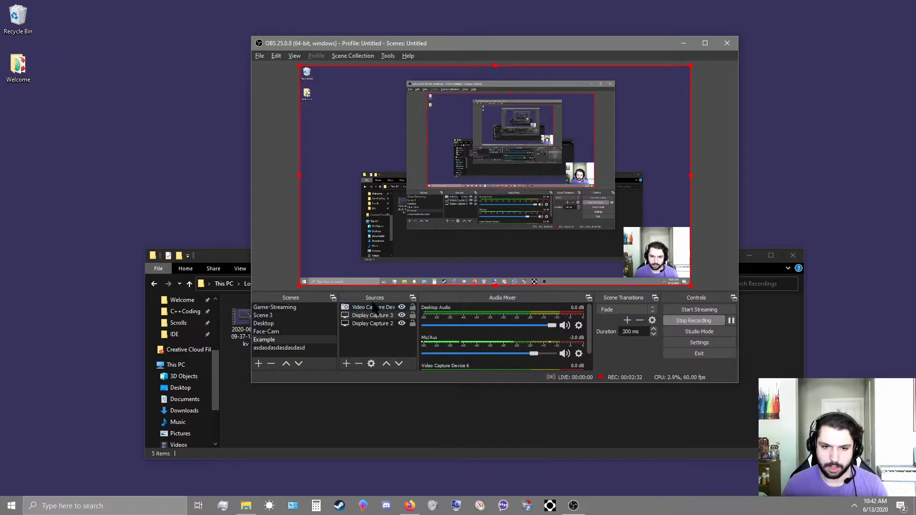
key("Delete")
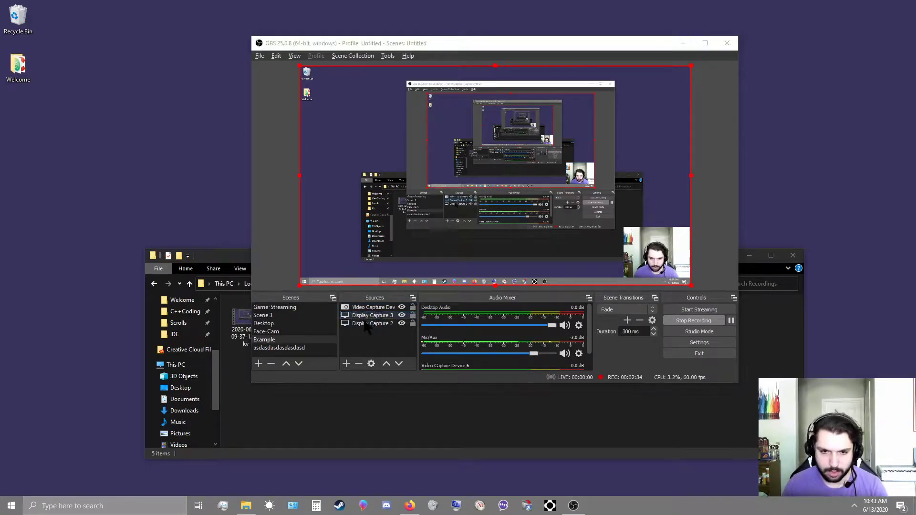
left_click(531, 228)
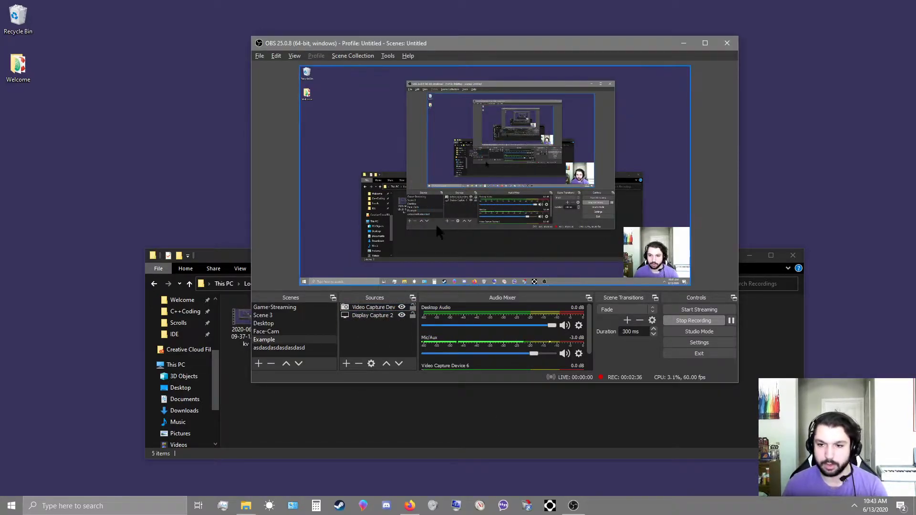
Create a new Video Capture Device source in the Example scene with the default name.
left_click(345, 364)
left_click(396, 316)
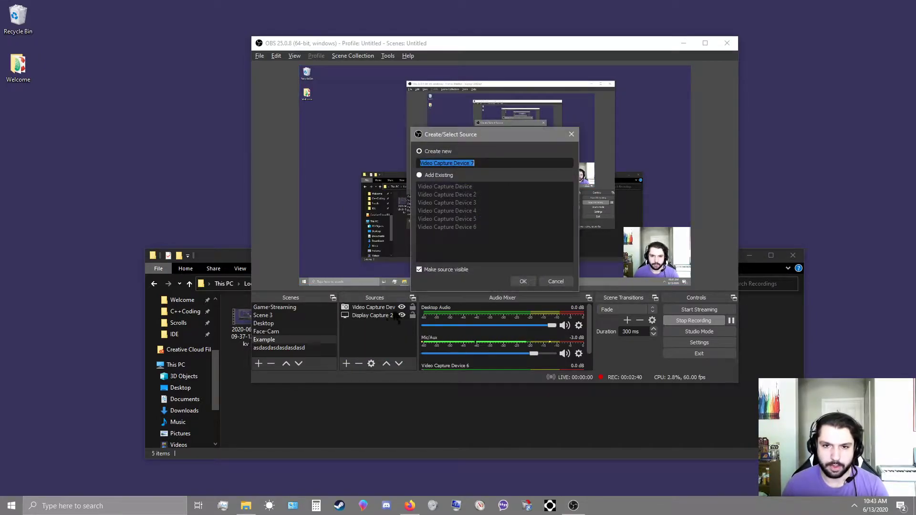
left_click(534, 281)
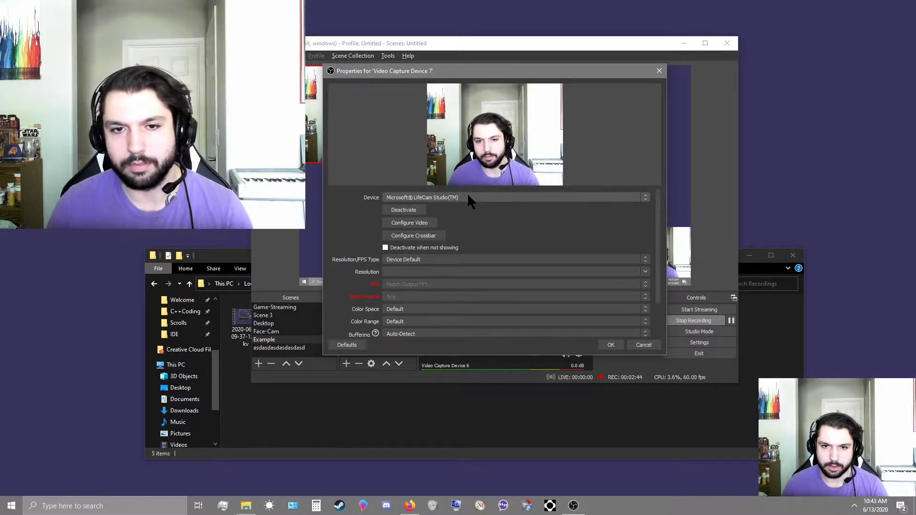
Try FaceRig Virtual Camera as the source's device and switch back to Microsoft® LifeCam Studio(TM).
left_click(469, 196)
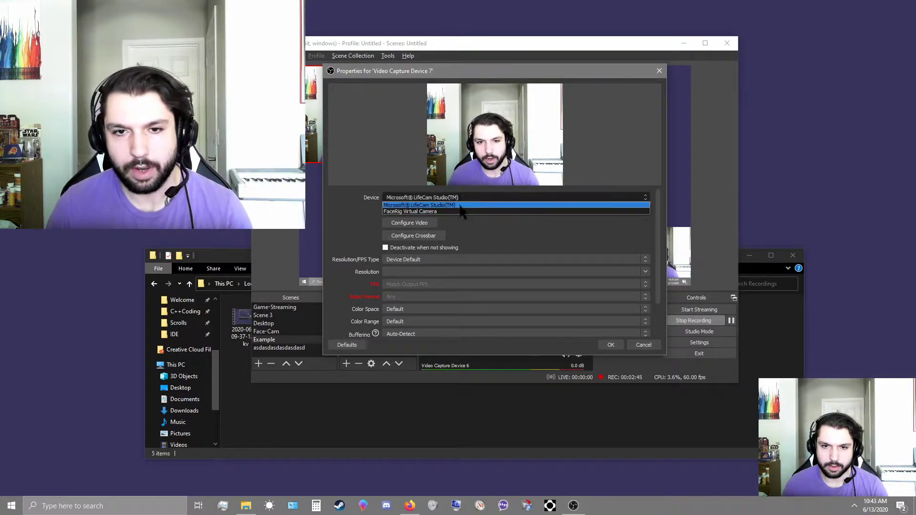
left_click(432, 211)
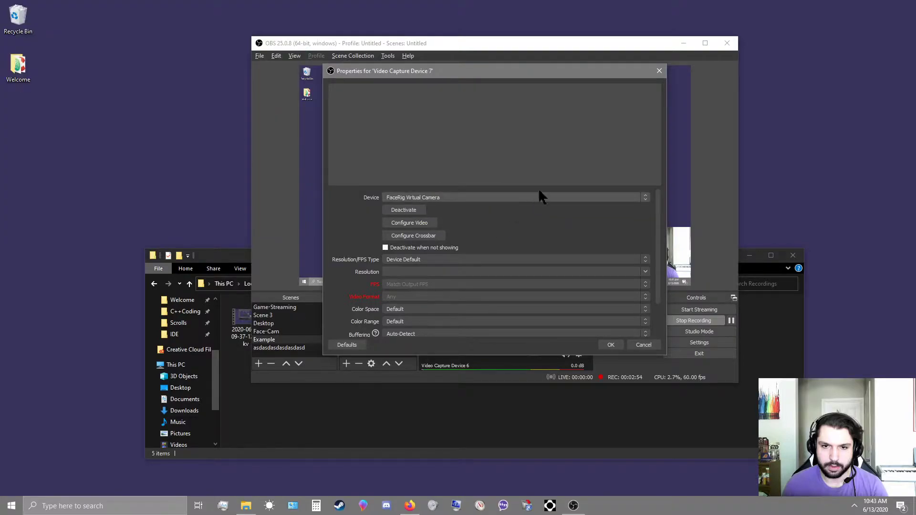
left_click(472, 194)
left_click(446, 206)
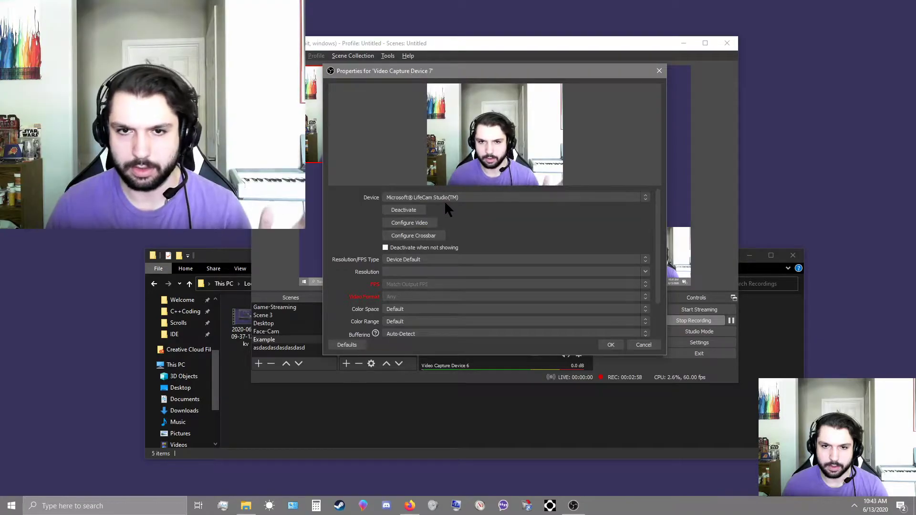
Try the Custom Resolution/FPS Type for the webcam source, return it to Device Default, and accept the source properties.
scroll(449, 253, "down", 2)
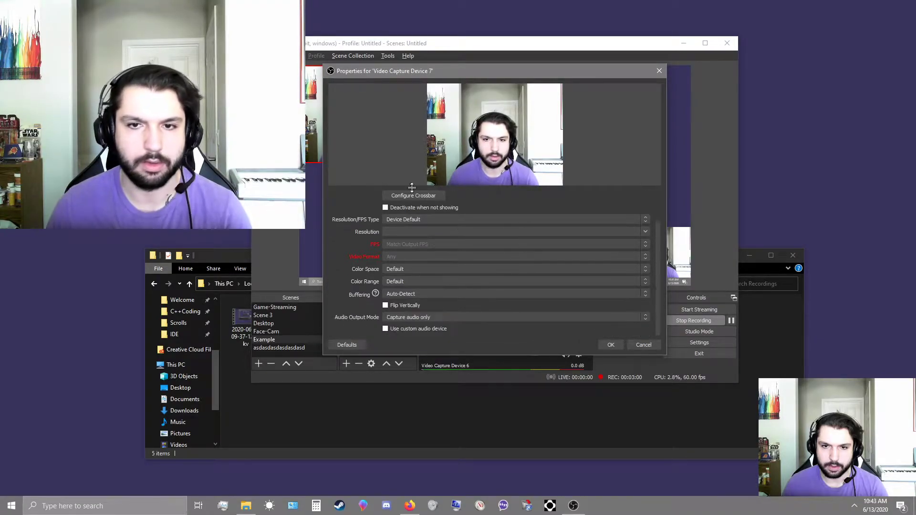
left_click(410, 220)
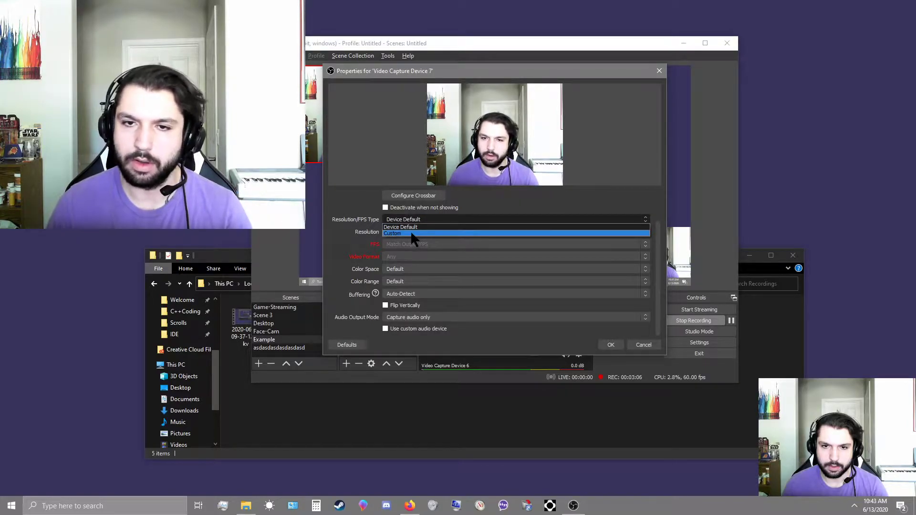
left_click(410, 233)
left_click(644, 231)
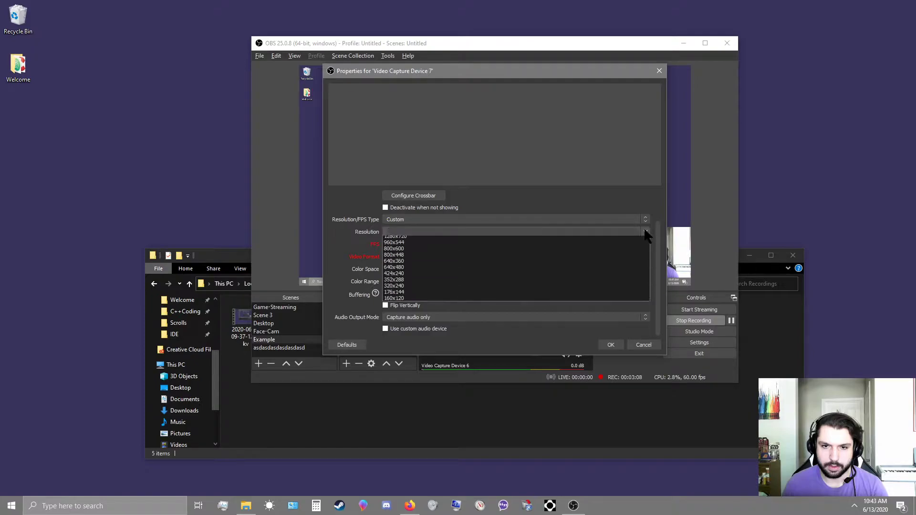
left_click(438, 238)
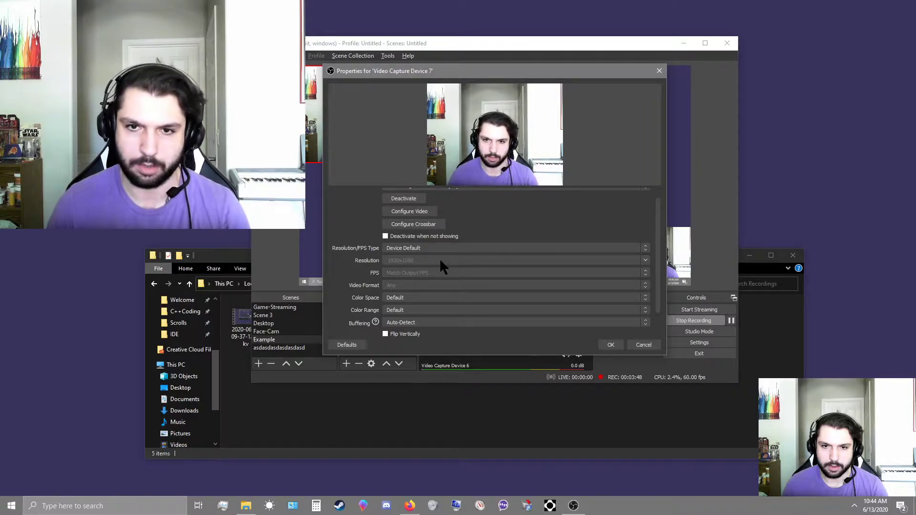
left_click(611, 345)
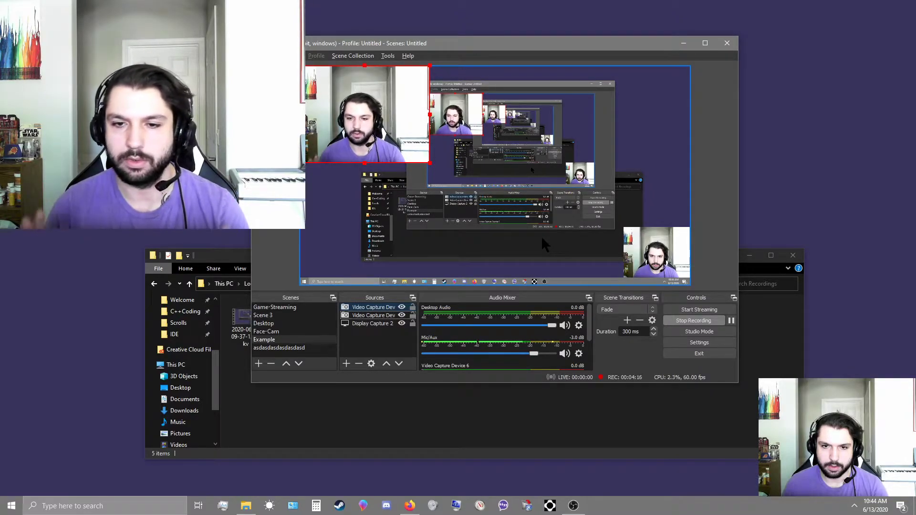
left_click(656, 252)
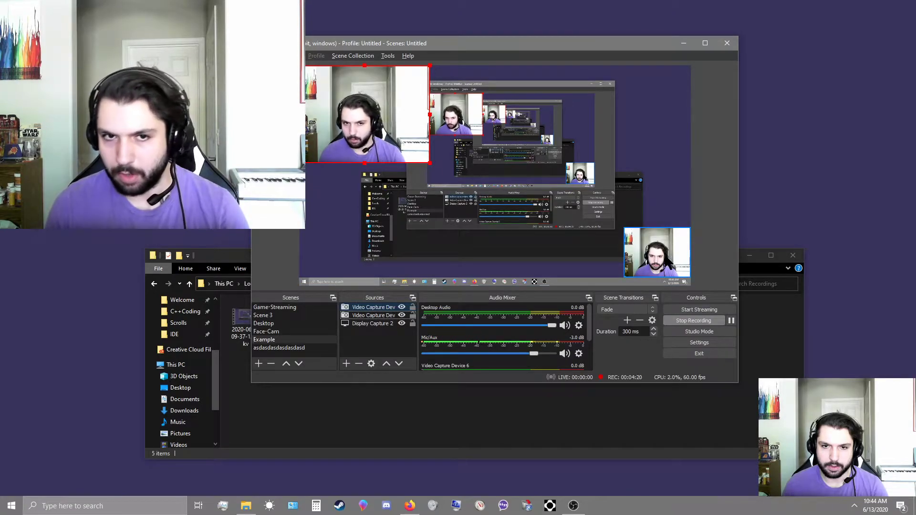
Deactivate and reactivate the webcam in the smaller webcam source's properties, and accept the dialog.
left_click(369, 316)
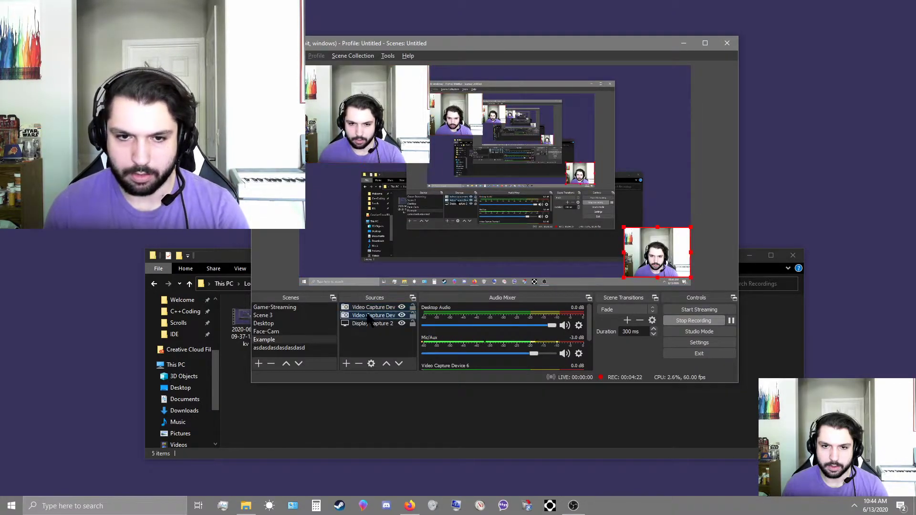
right_click(370, 316)
left_click(408, 308)
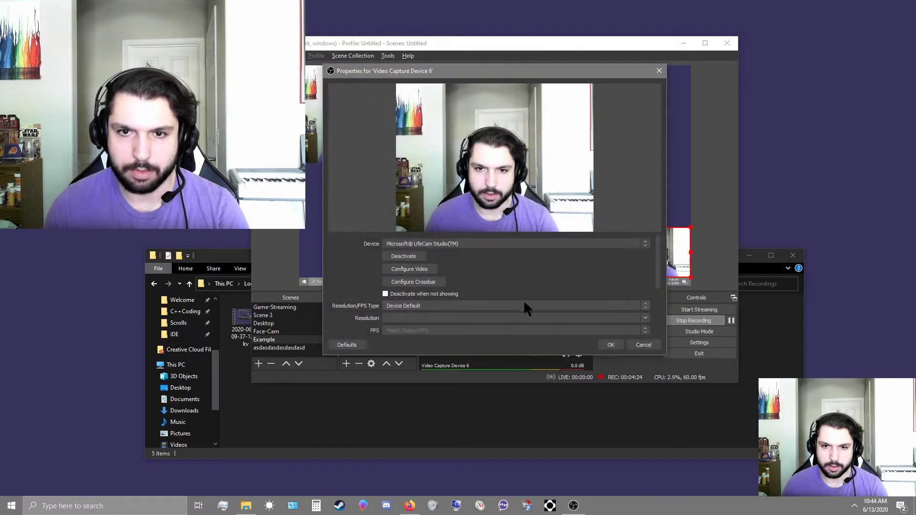
left_click(404, 258)
left_click(400, 209)
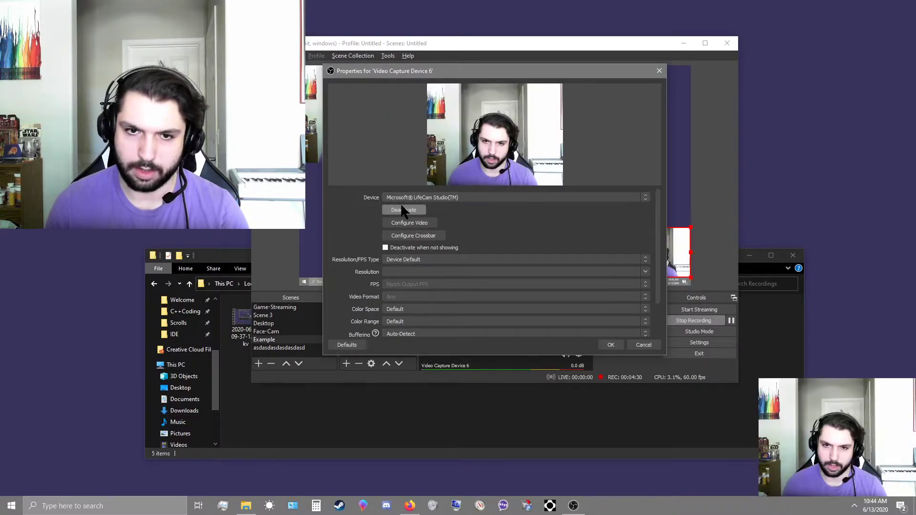
left_click(612, 344)
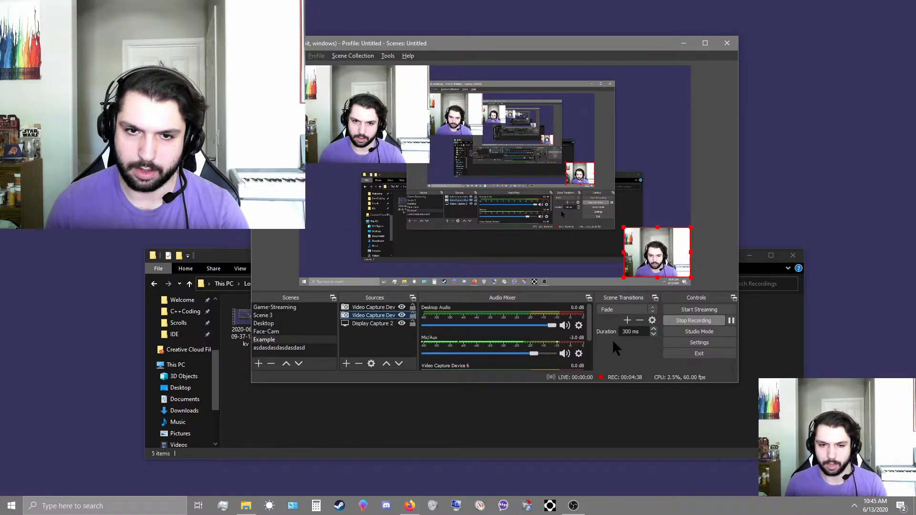
Delete the large duplicate webcam source from the Example scene.
left_click(359, 309)
key("Delete")
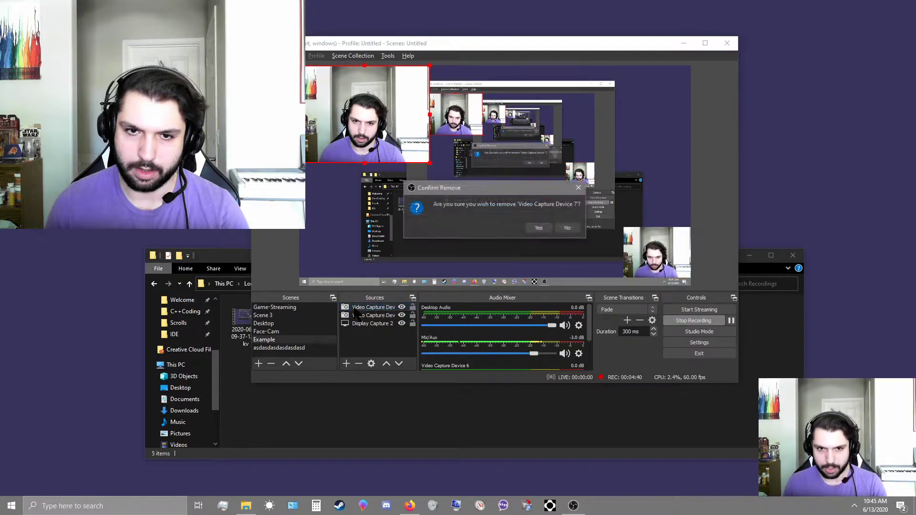
left_click(539, 232)
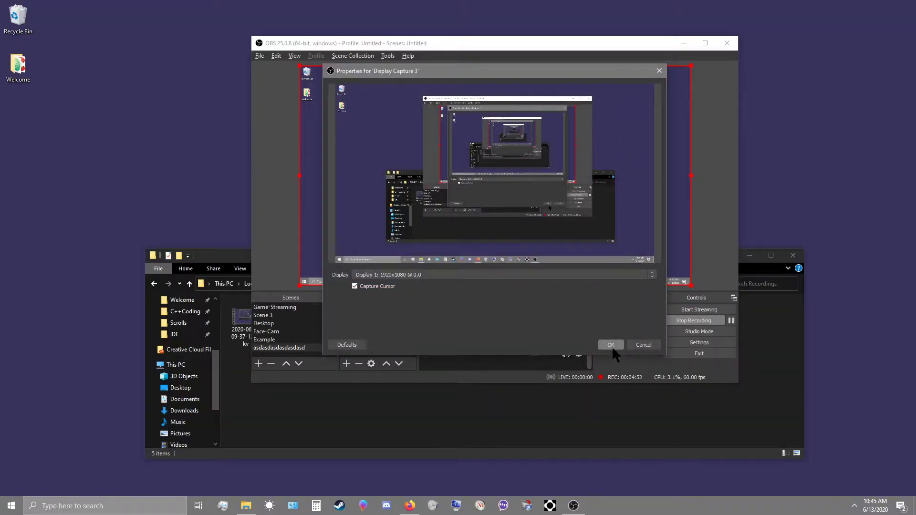
Accept the Display 1 capture and create a default-named Video Capture Device source using Microsoft® LifeCam Studio(TM) in the asdasdasdasdasd scene.
left_click(611, 343)
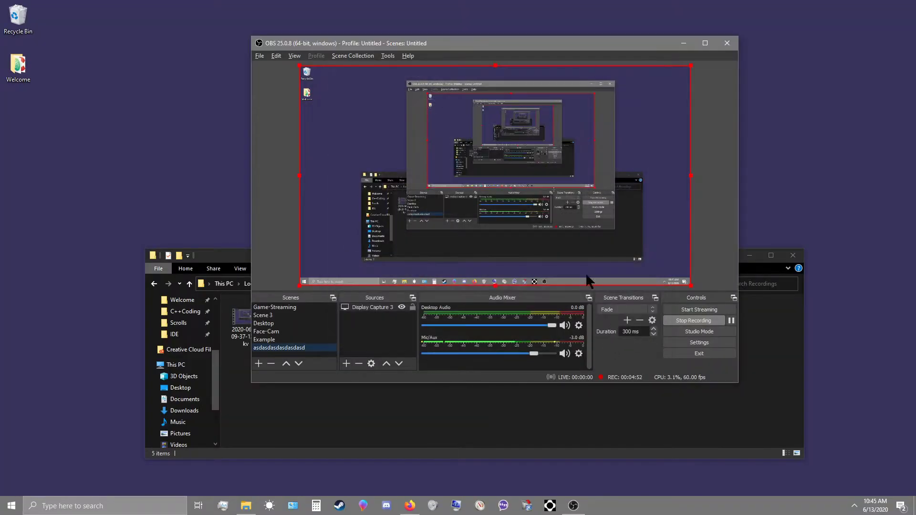
left_click(346, 364)
left_click(396, 322)
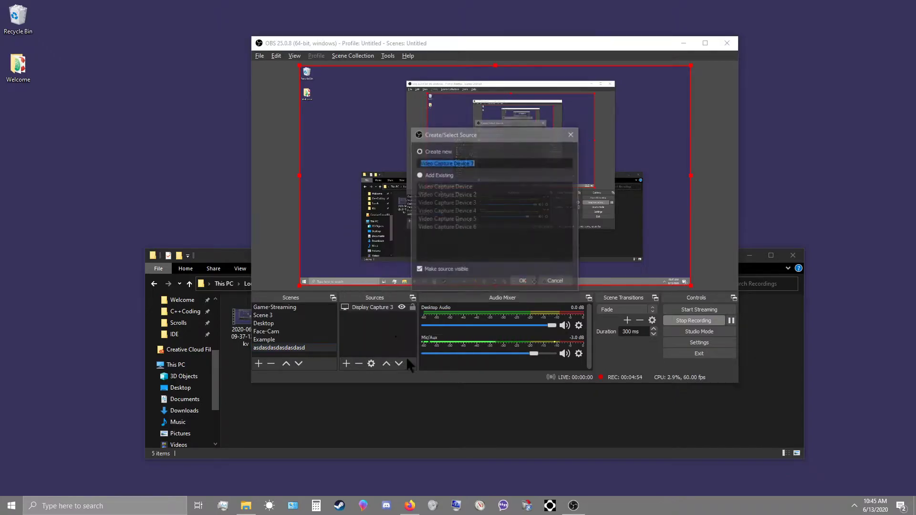
left_click(525, 282)
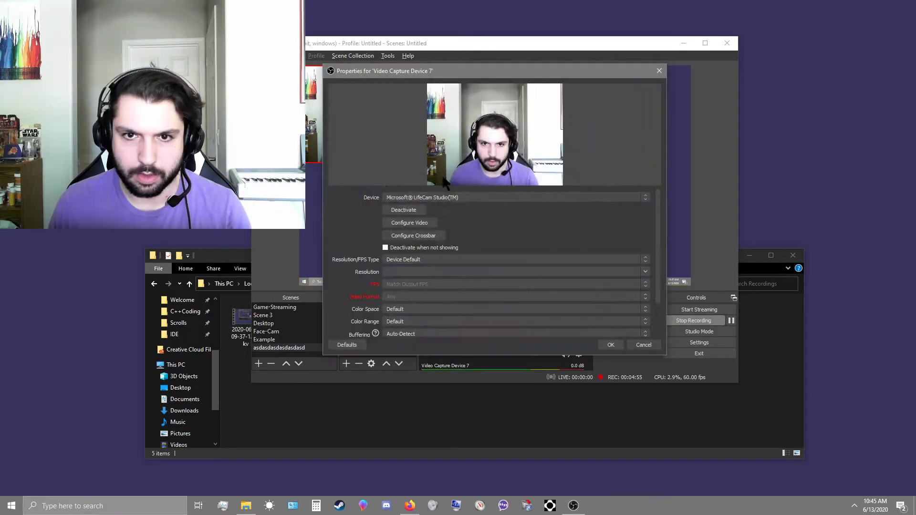
left_click(614, 347)
Move the webcam source to the canvas's lower-right corner and shrink it to a small overlay.
left_click_drag(392, 138, 558, 187)
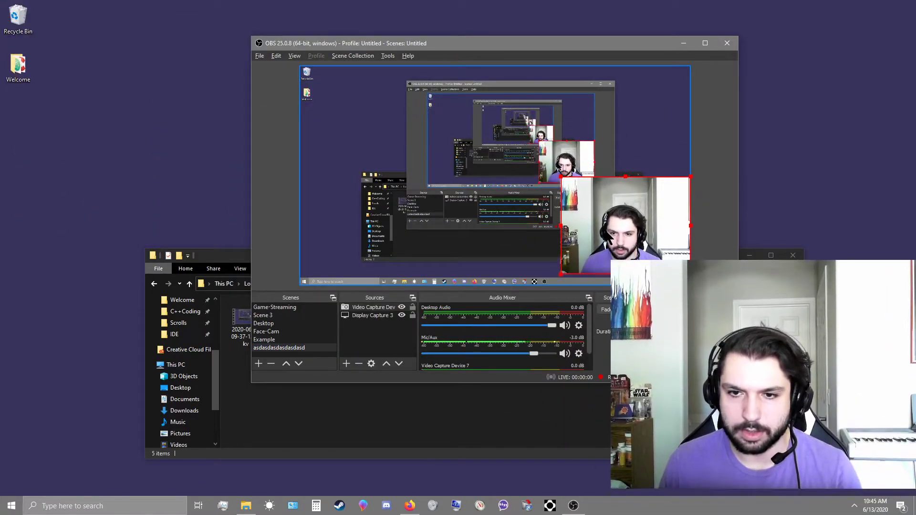
left_click(557, 188)
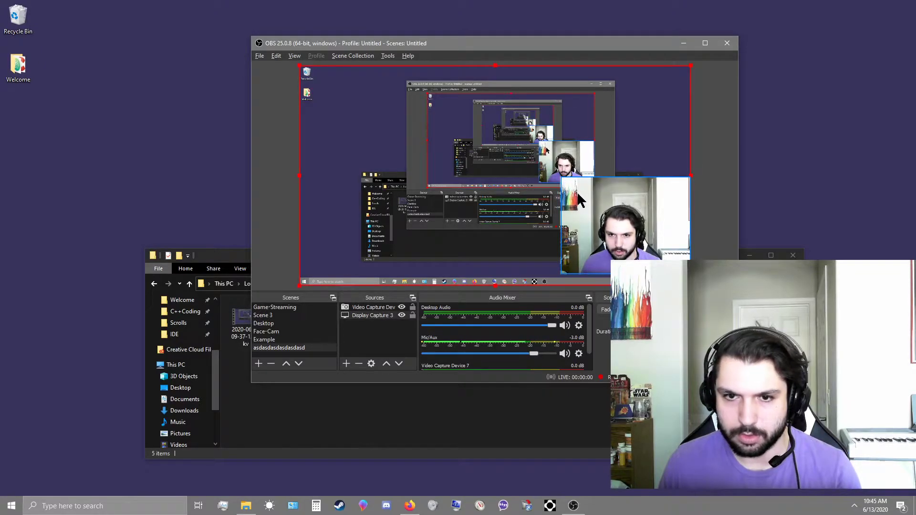
left_click(377, 307)
left_click_drag(561, 178, 651, 248)
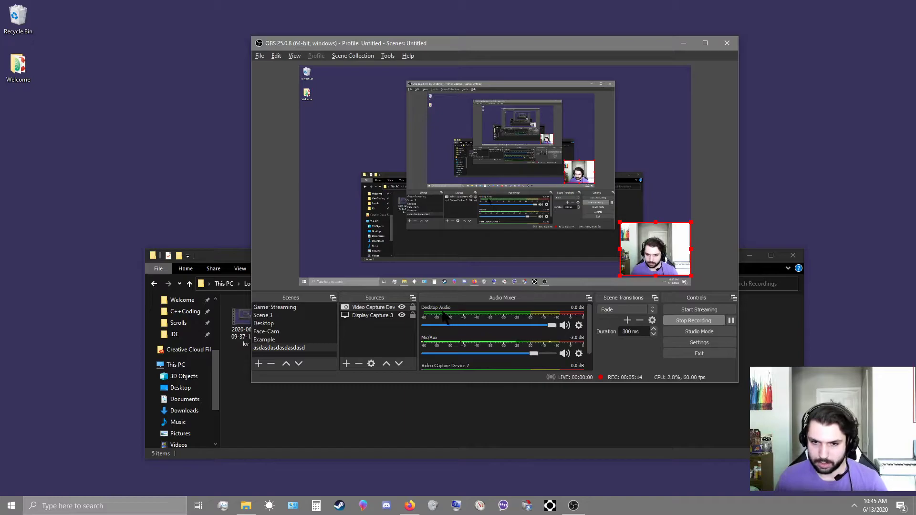
Switch to Firefox and open youtube.com in a new tab.
left_click(409, 507)
left_click(335, 8)
type("yout")
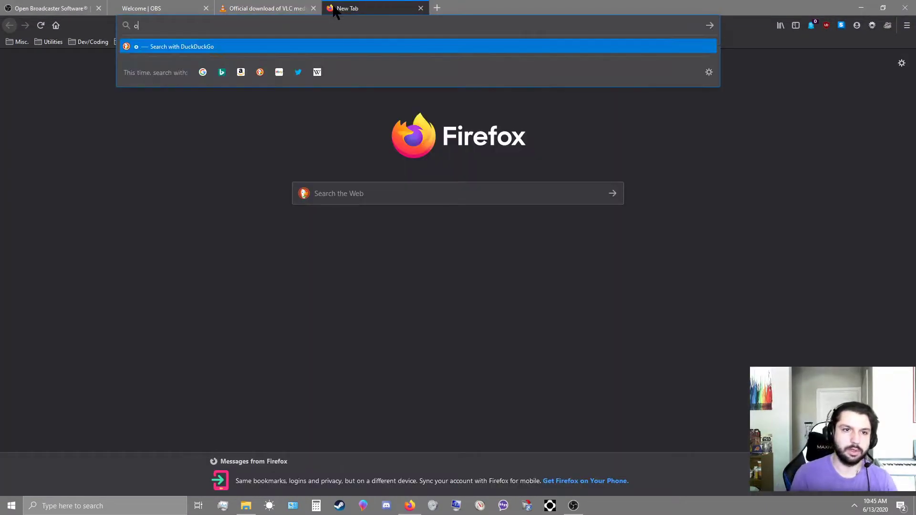
type("ube.com")
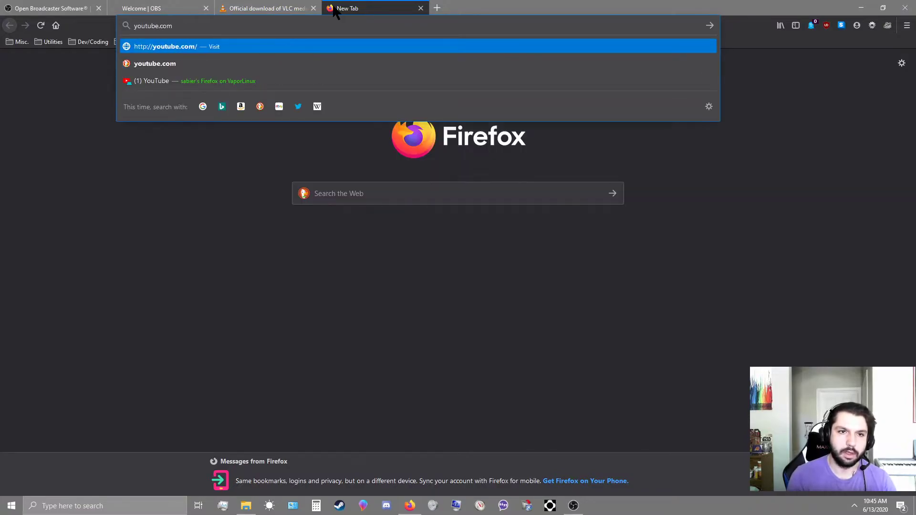
key("Return")
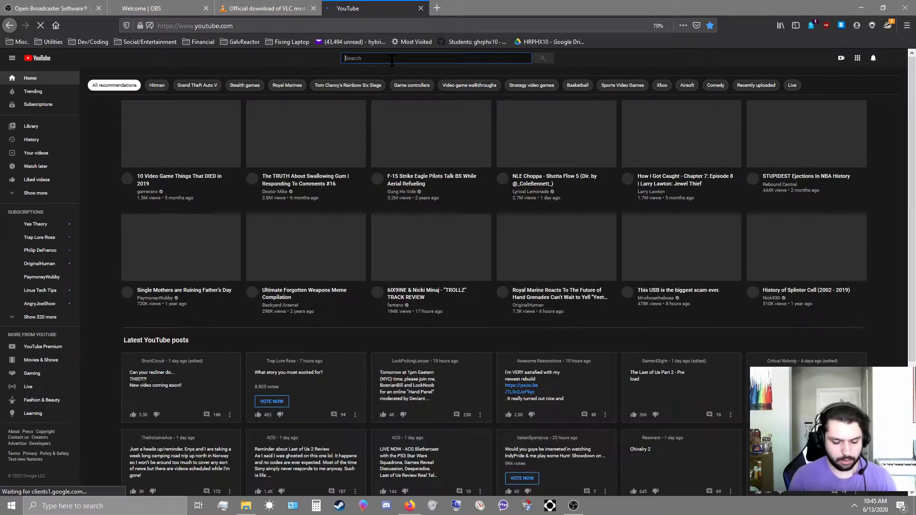
Search YouTube for laszlo and play the video [Electro] - Laszlo - Supernova [Monstercat Release].
left_click(393, 57)
type("laszlo")
key("Return")
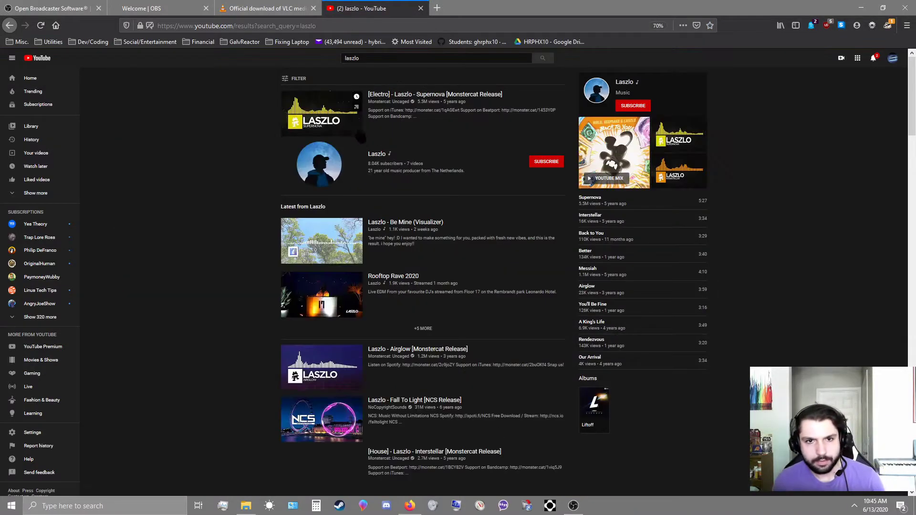
left_click(360, 137)
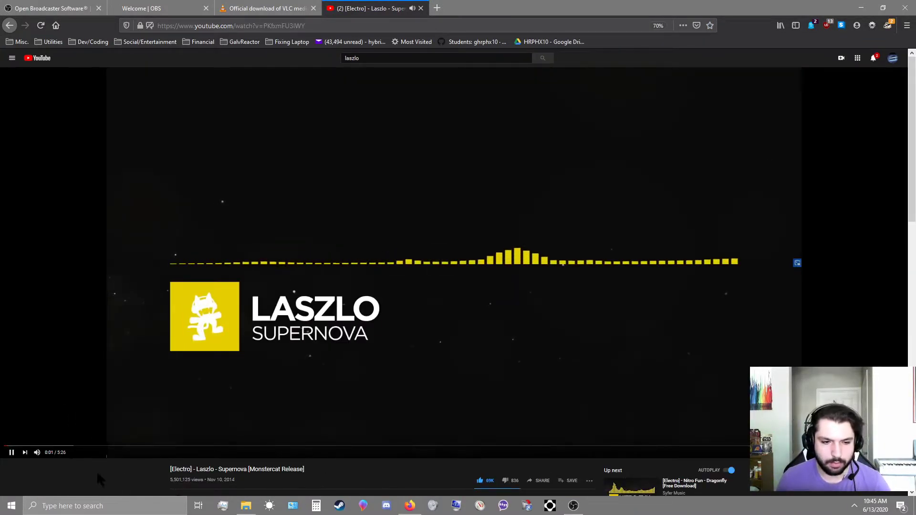
Check the Desktop Audio meter in OBS Studio while the song plays, and pause the video in Firefox.
left_click(574, 505)
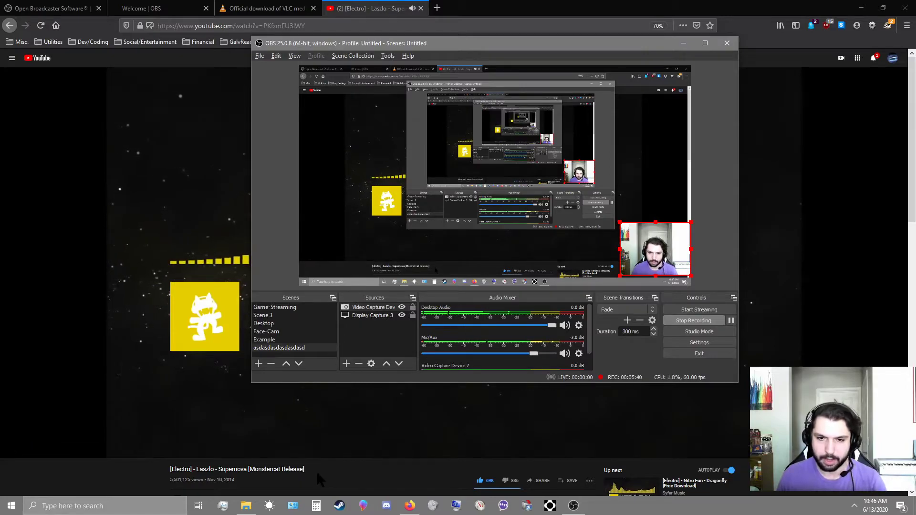
left_click(369, 414)
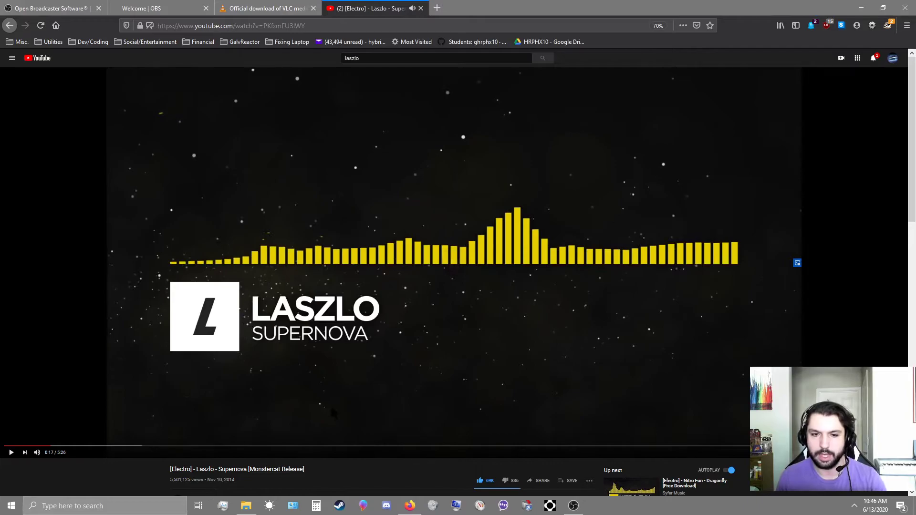
Switch back to OBS Studio and choose Default as the device in the Desktop Audio properties.
key("alt+Tab")
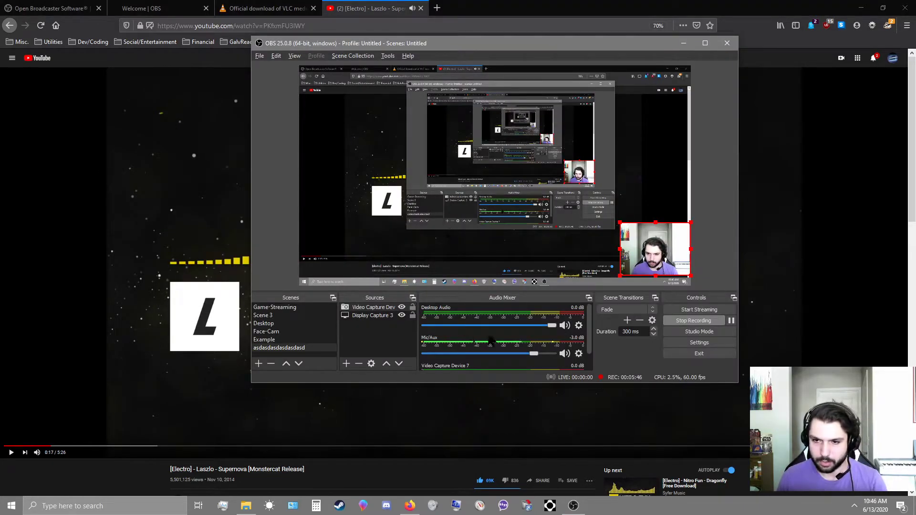
left_click(579, 325)
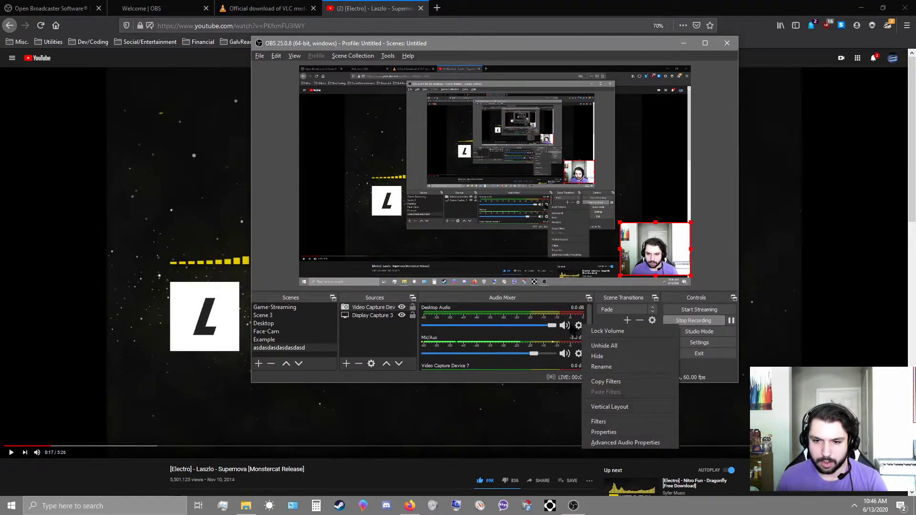
left_click(616, 435)
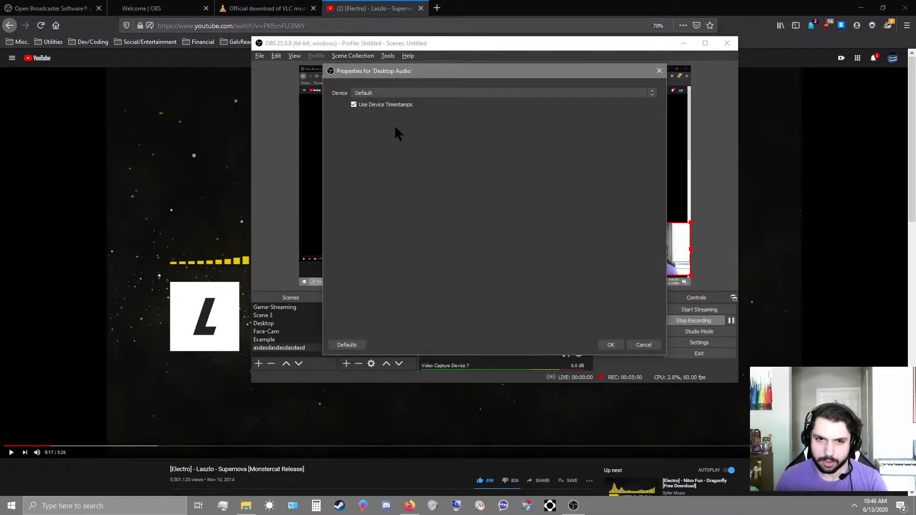
left_click(404, 94)
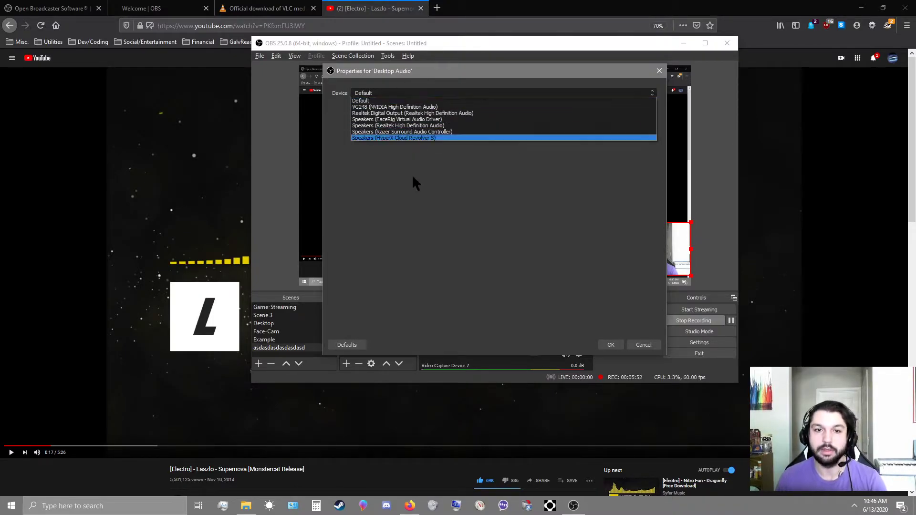
left_click(413, 101)
left_click(610, 345)
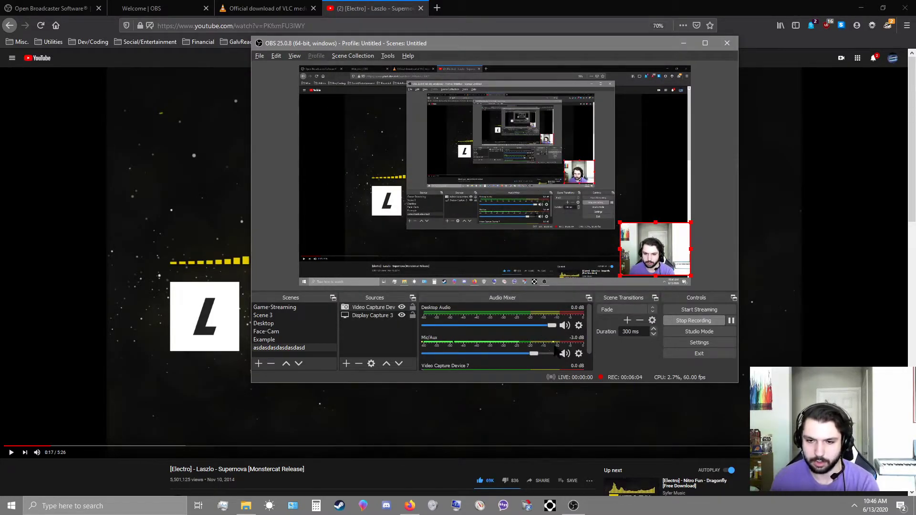
Check the microphone device in the Mic/Aux properties and accept the dialog.
left_click(579, 353)
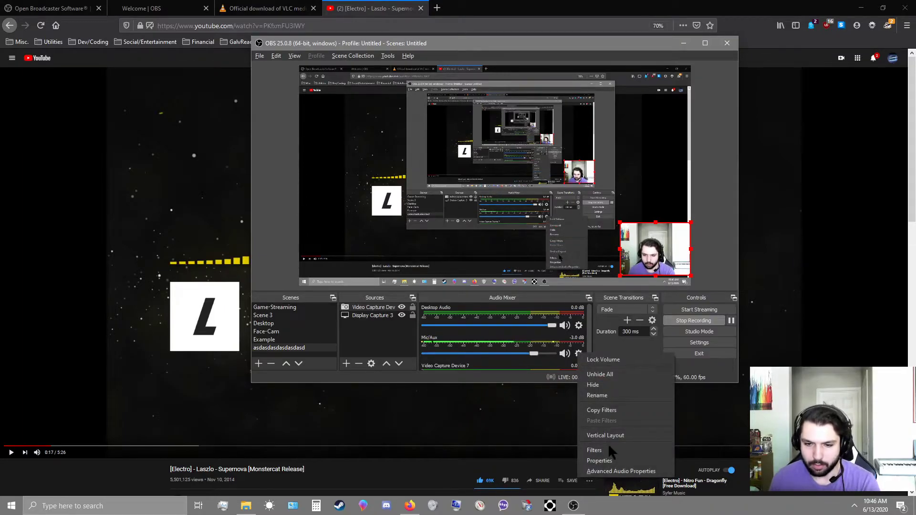
left_click(605, 460)
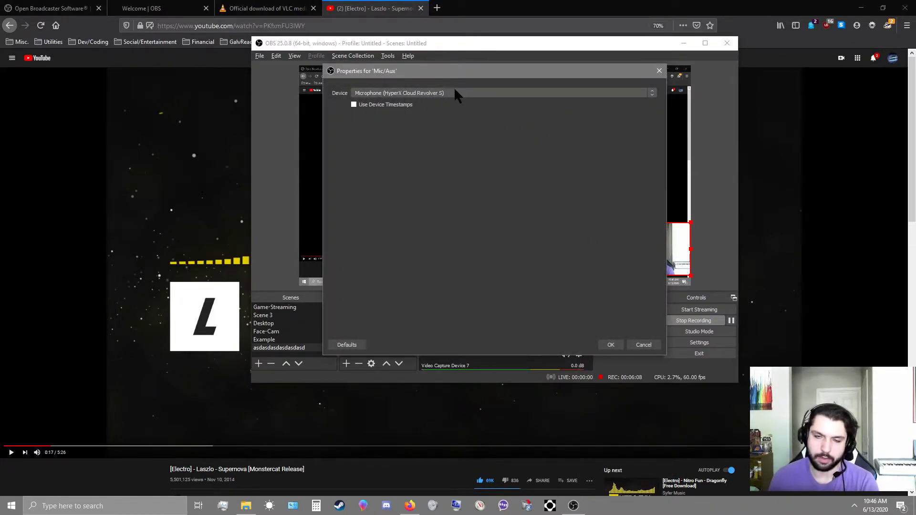
left_click(604, 342)
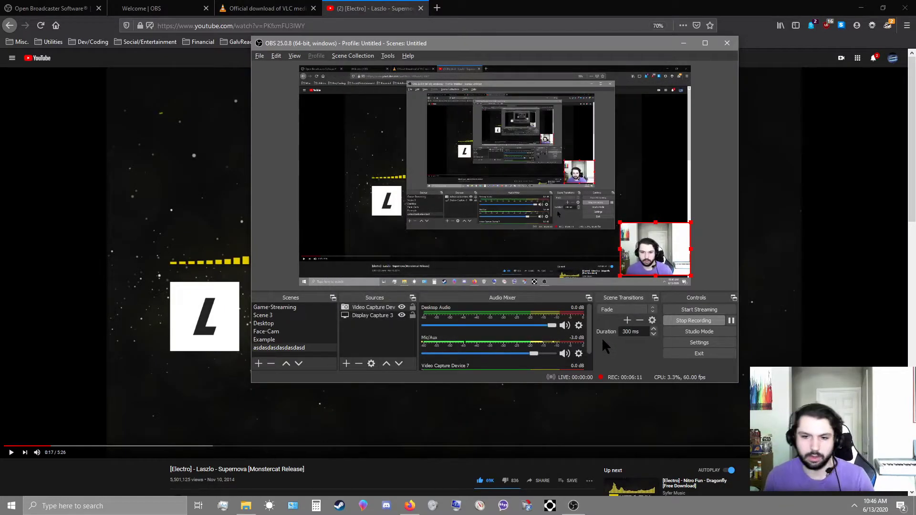
Open the OBS settings and look through the Audio, General and Stream sections.
left_click(698, 343)
left_click(288, 127)
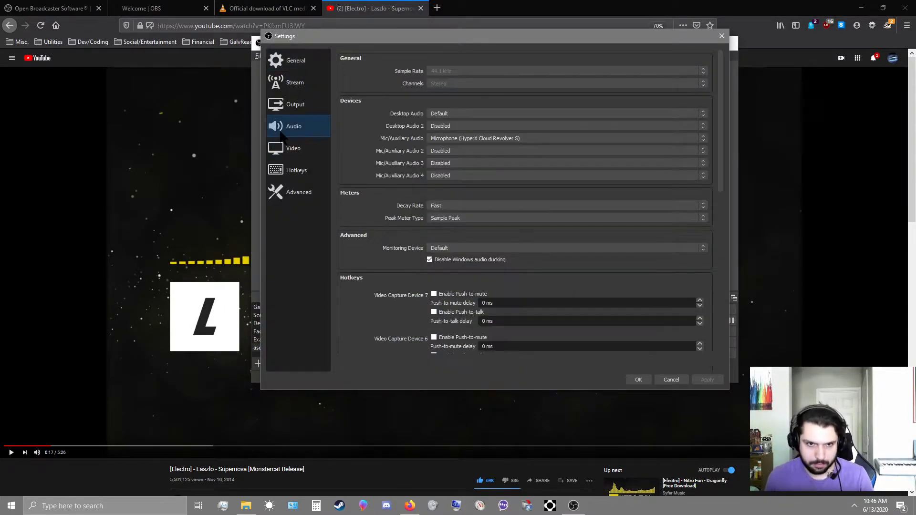
left_click(296, 62)
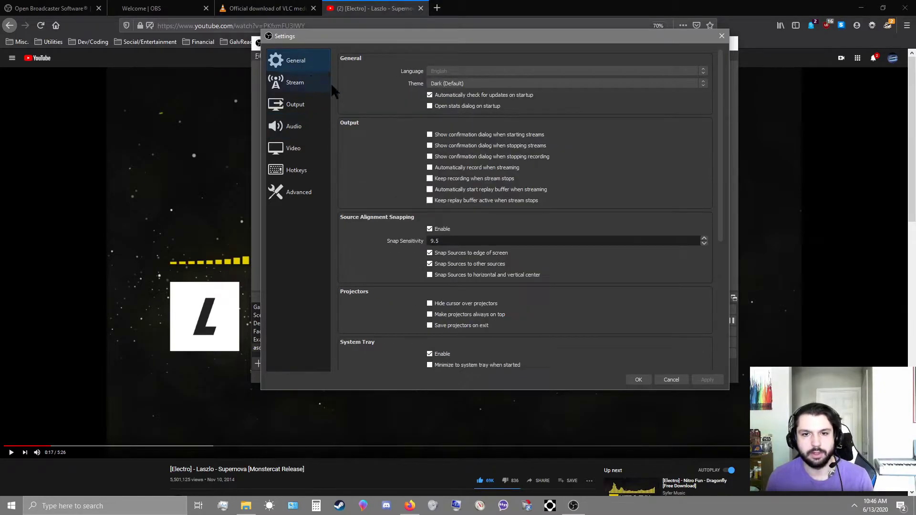
left_click(297, 91)
Review the recording path in the Output settings, and view the Recordings folder in File Explorer before returning to the settings.
left_click(303, 106)
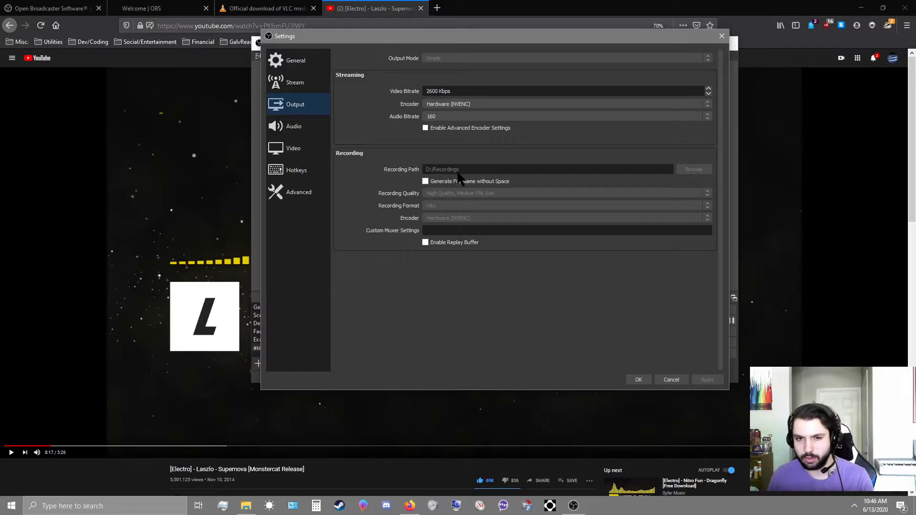
left_click(245, 506)
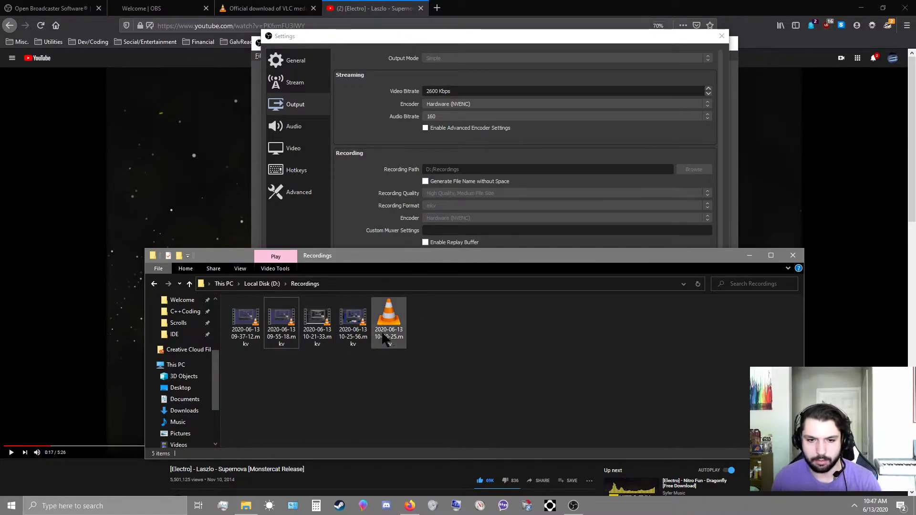
left_click(372, 44)
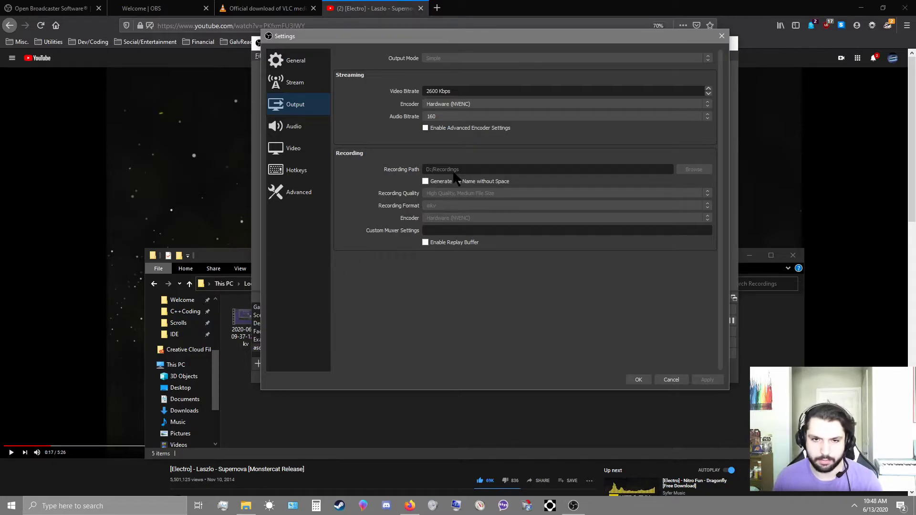
Review the devices offered for Desktop Audio in the Audio settings, keeping Default selected.
left_click(289, 133)
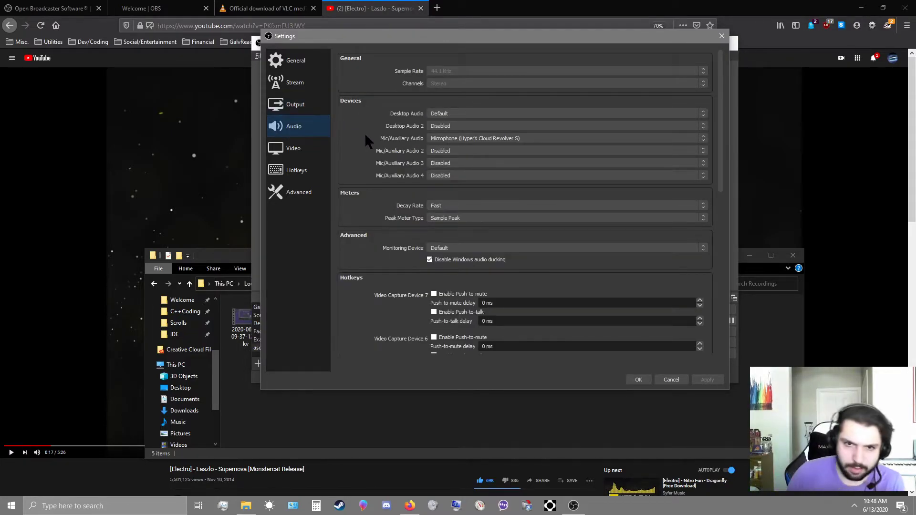
left_click(481, 115)
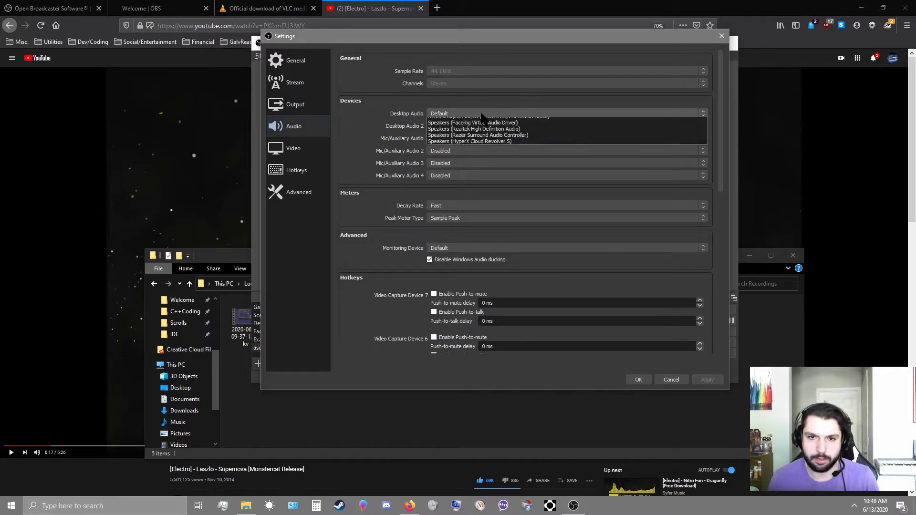
left_click(469, 133)
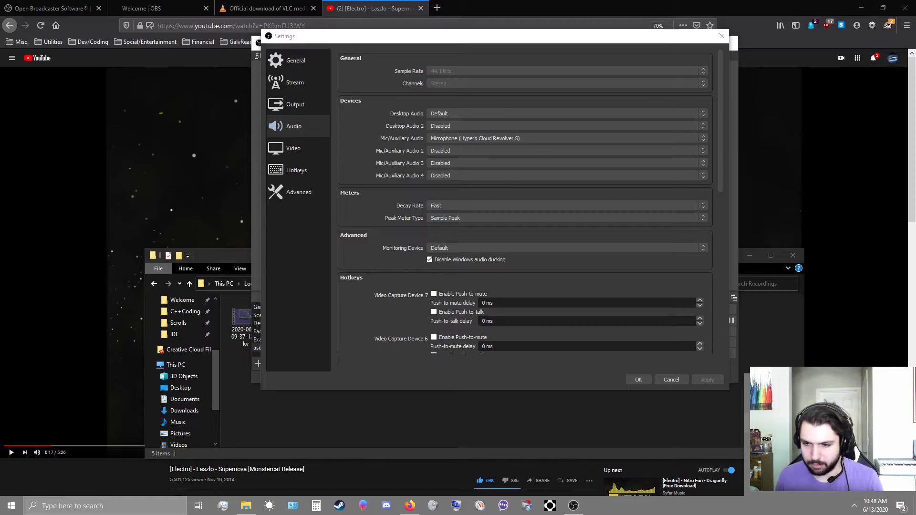
Review the devices offered for Mic/Auxiliary Audio, keeping Microphone (HyperX Cloud Revolver S) selected, and close the settings without applying changes.
left_click(367, 305)
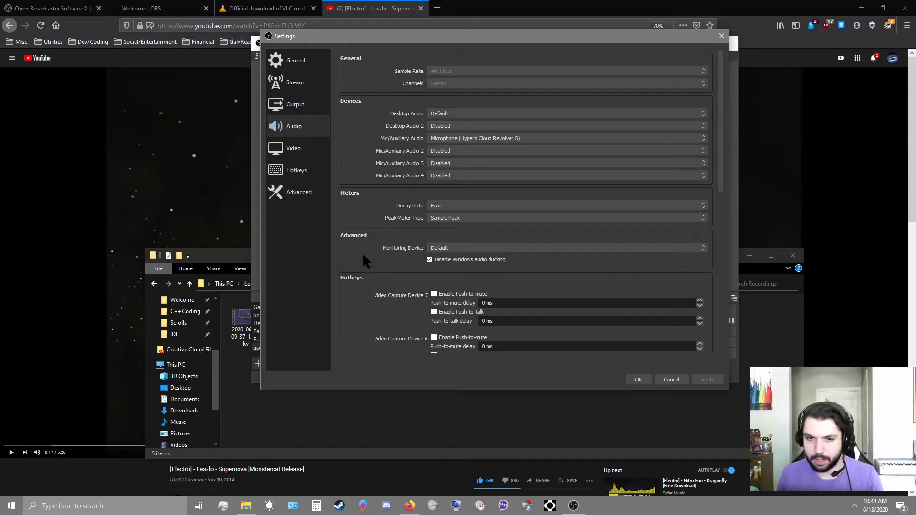
left_click(478, 138)
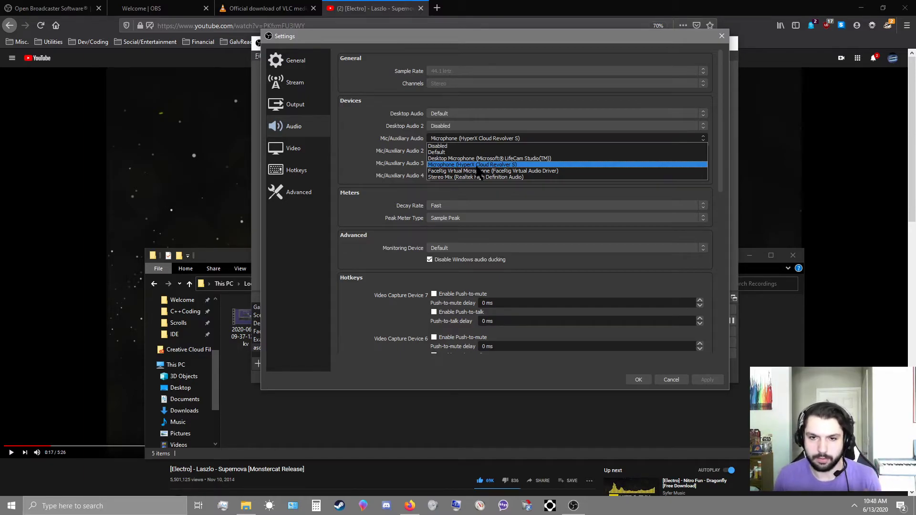
left_click(475, 165)
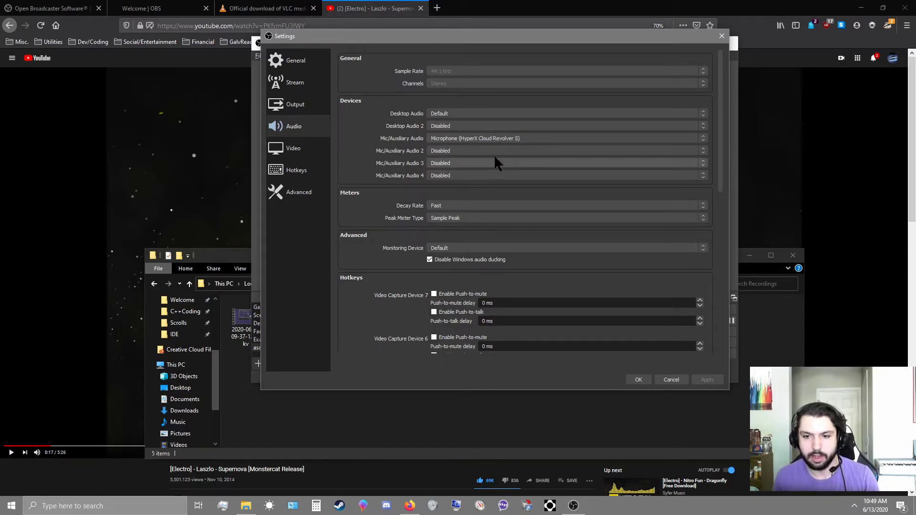
left_click(671, 380)
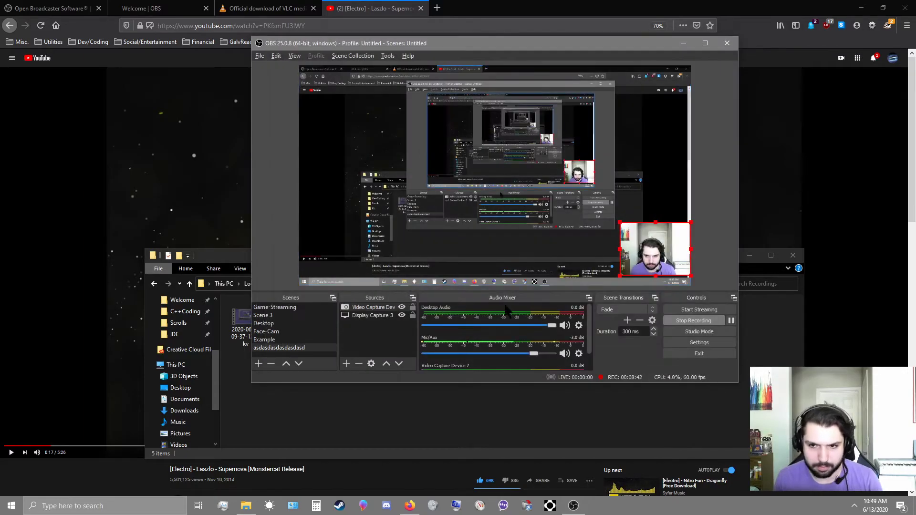
Check the device assigned to Mic/Aux in its properties from the audio mixer and accept the dialog.
left_click(579, 354)
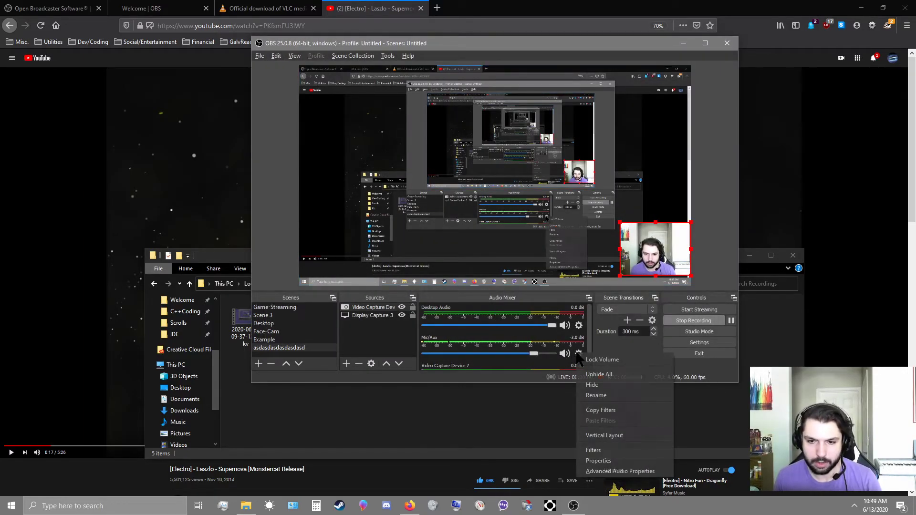
left_click(598, 461)
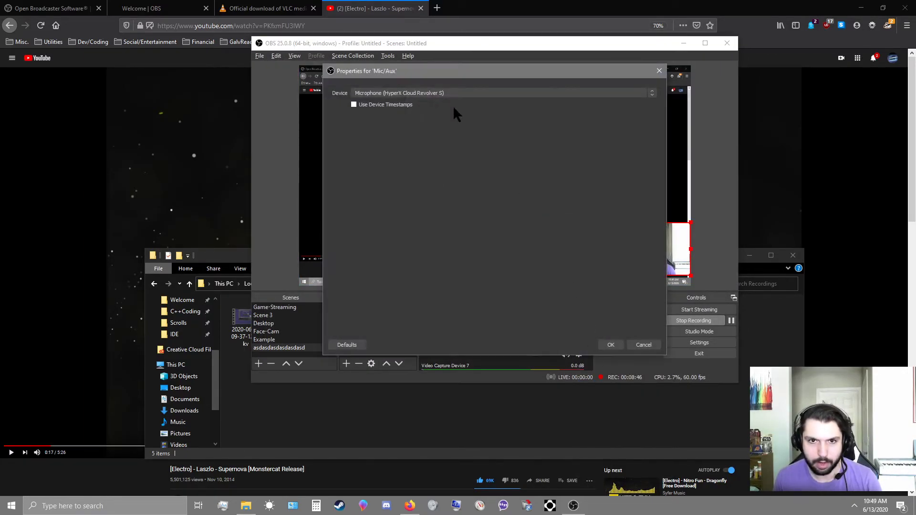
left_click(611, 345)
Reopen the OBS settings and review the Output recording options and the Video resolution and FPS options.
left_click(699, 343)
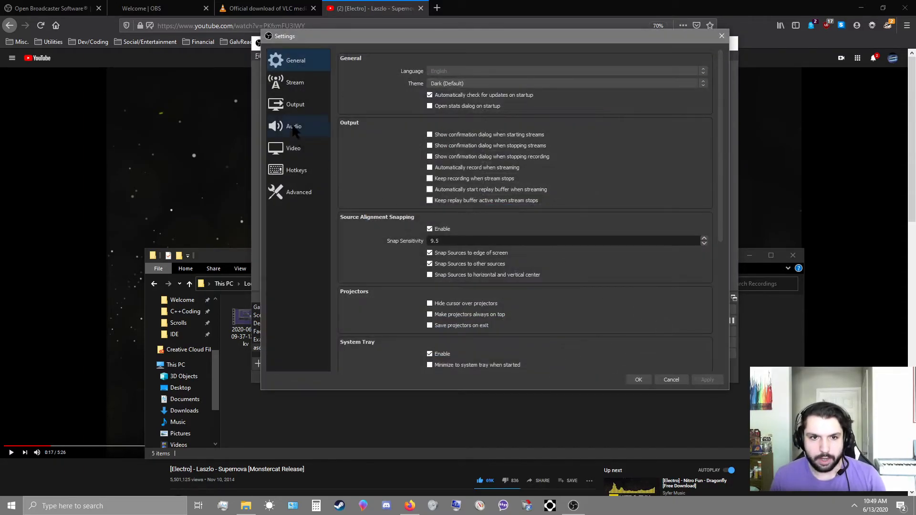
left_click(294, 127)
left_click(295, 106)
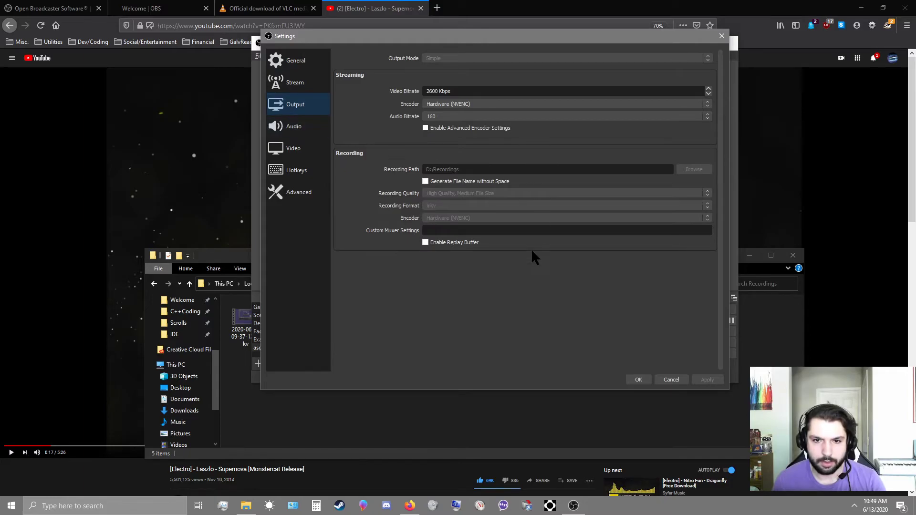
left_click(298, 133)
left_click(294, 149)
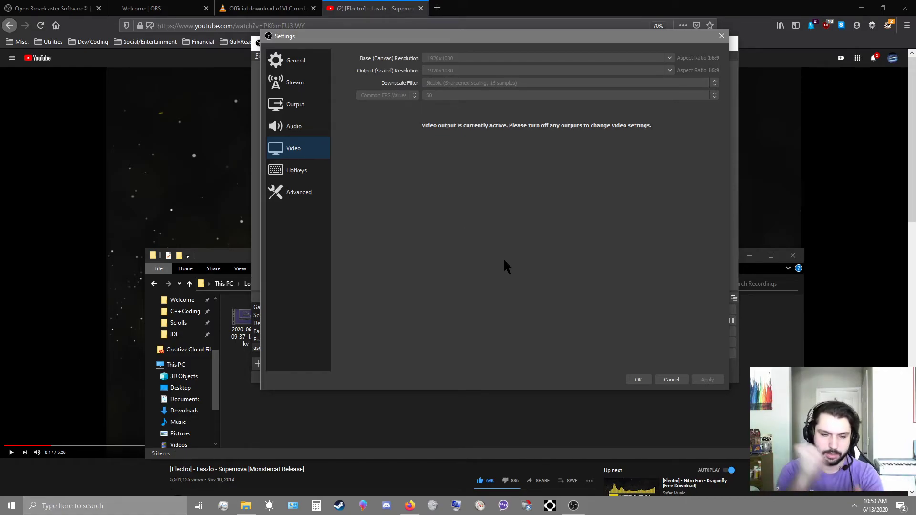
Look through the Hotkeys settings, including the mute and unmute hotkeys for Mic/Aux.
left_click(305, 173)
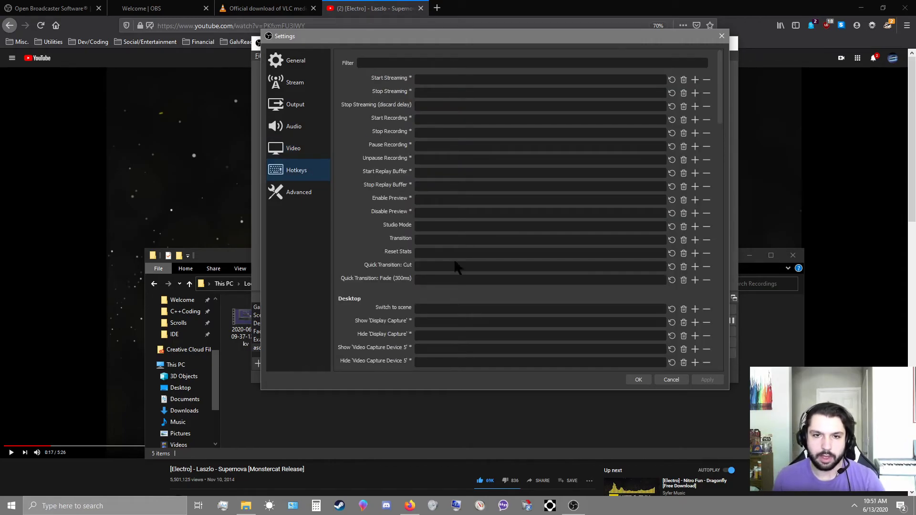
scroll(396, 200, "down", 15)
scroll(388, 236, "up", 5)
scroll(377, 195, "down", 4)
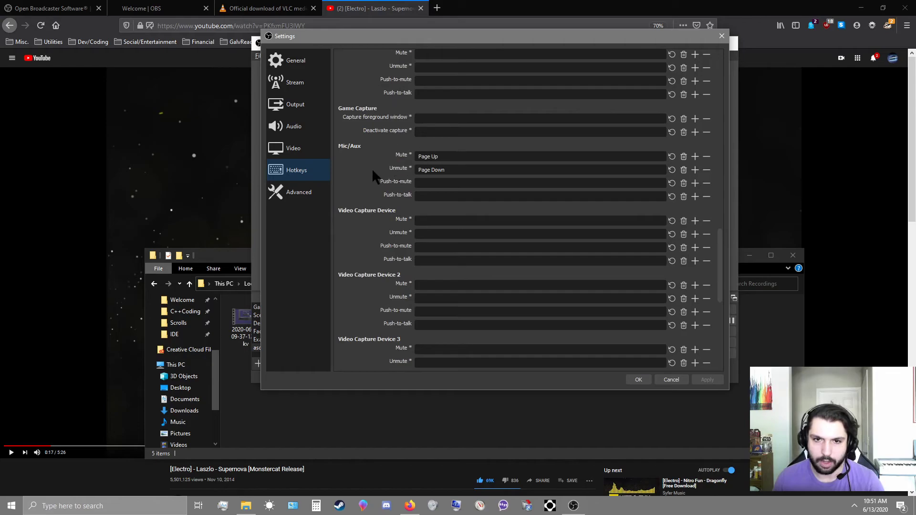
scroll(380, 196, "up", 10)
Compare the Filename Formatting pattern in the Advanced settings with the file names in the Recordings folder, and return to the settings.
left_click(308, 191)
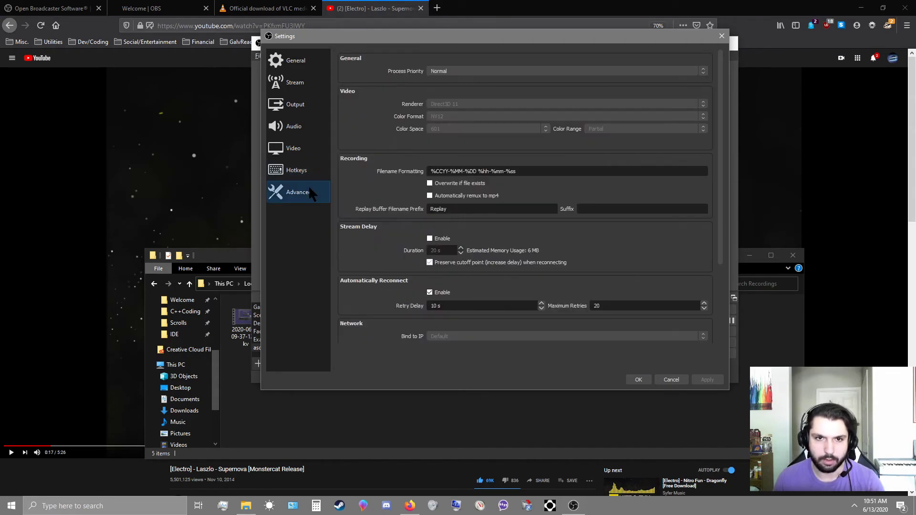
left_click_drag(539, 171, 413, 173)
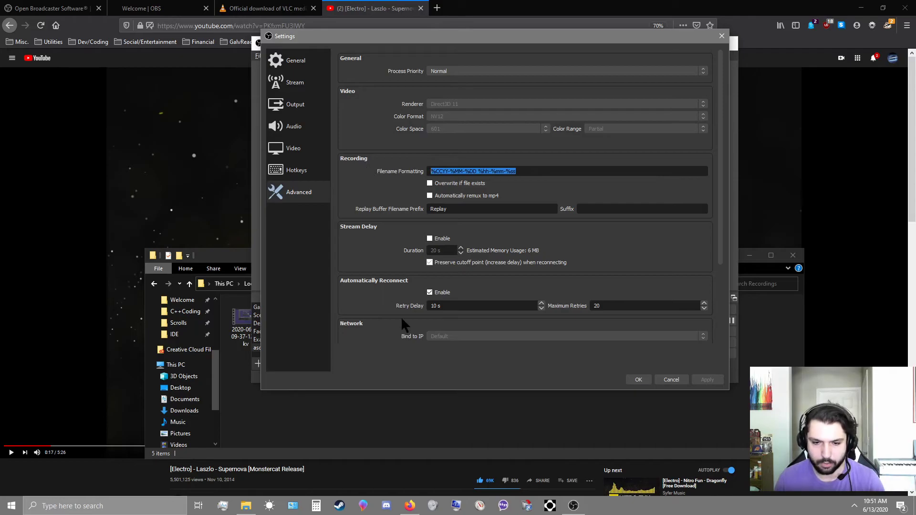
left_click(245, 506)
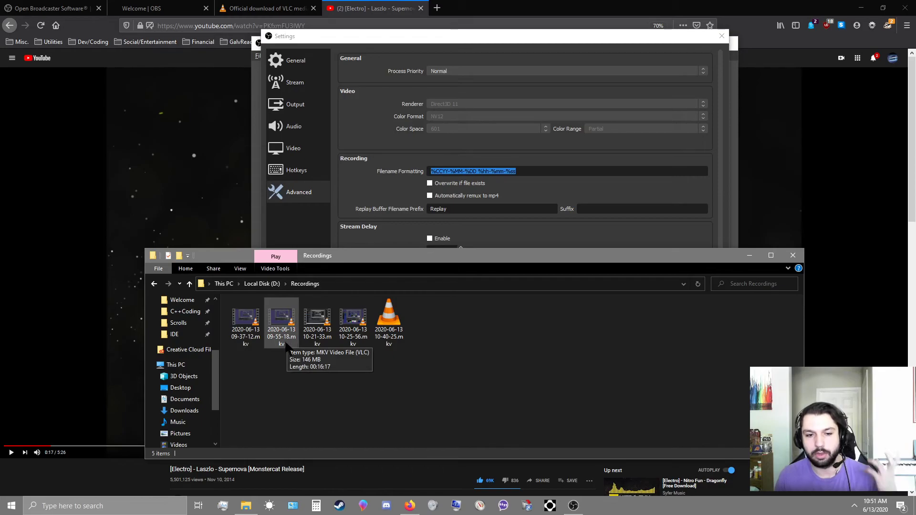
left_click(354, 189)
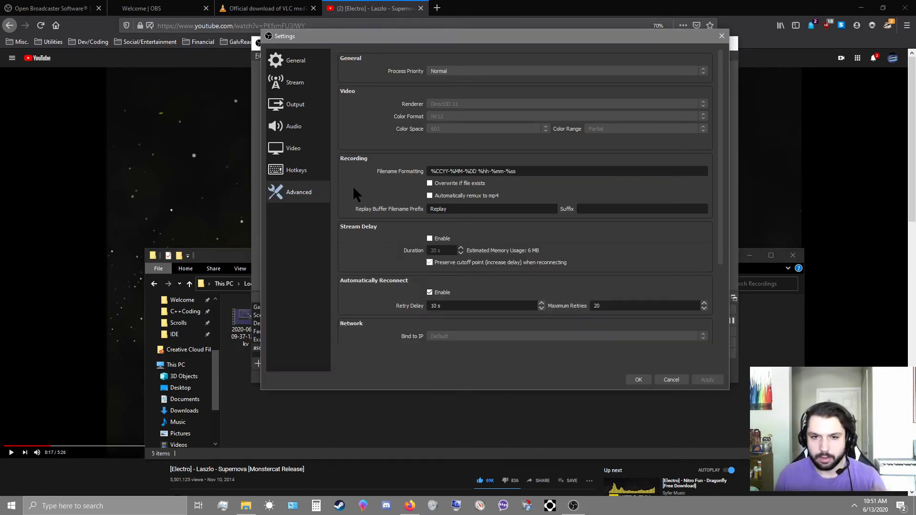
Review the remaining Advanced options and the Output, Stream and General sections, and close the settings without applying changes.
scroll(408, 215, "down", 3)
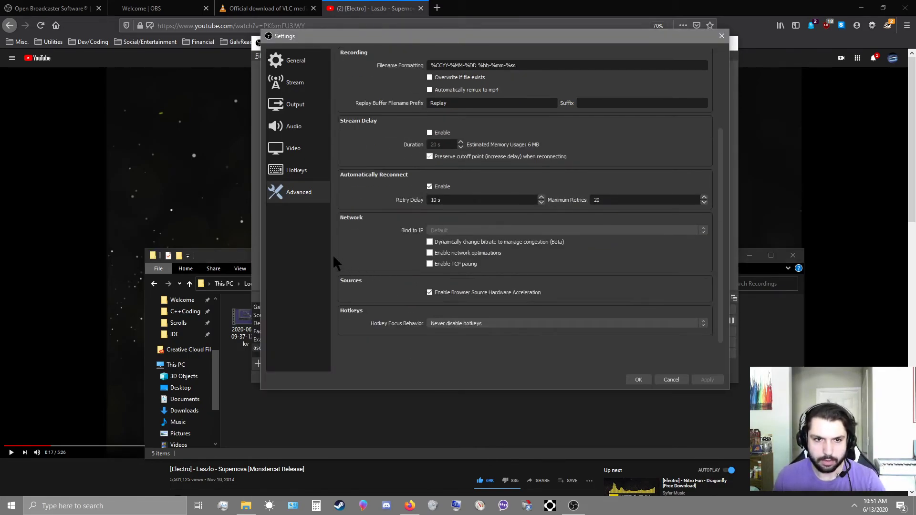
left_click(296, 106)
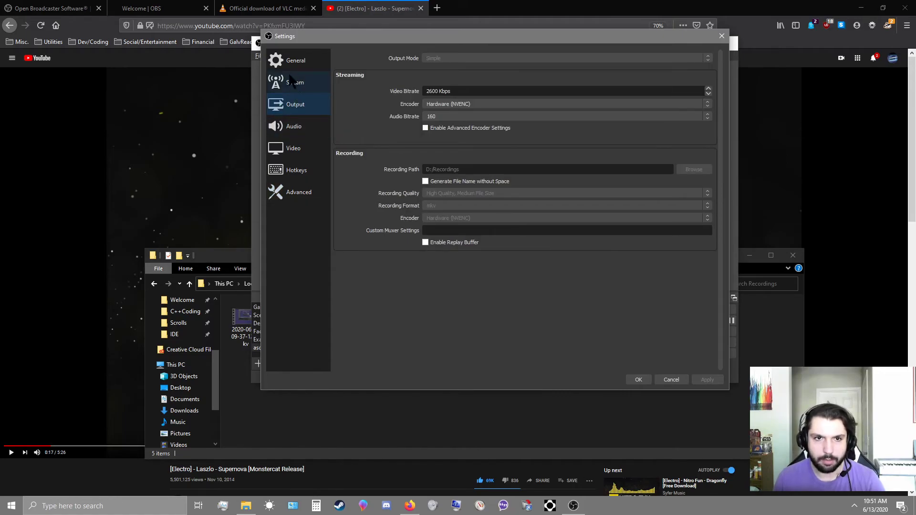
left_click(298, 84)
left_click(314, 54)
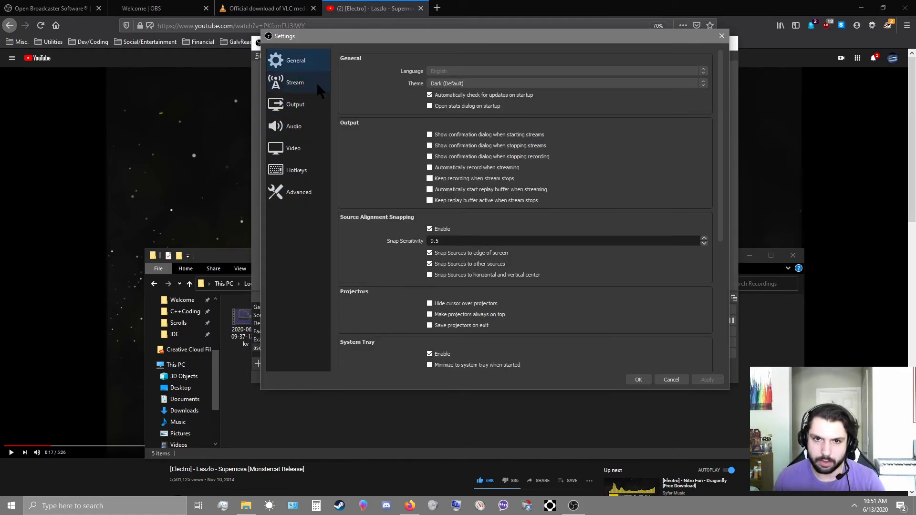
left_click(672, 379)
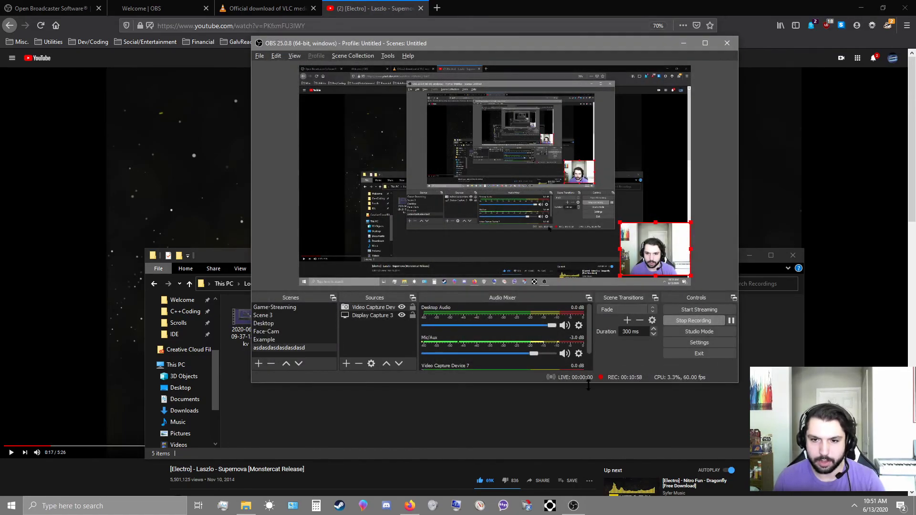